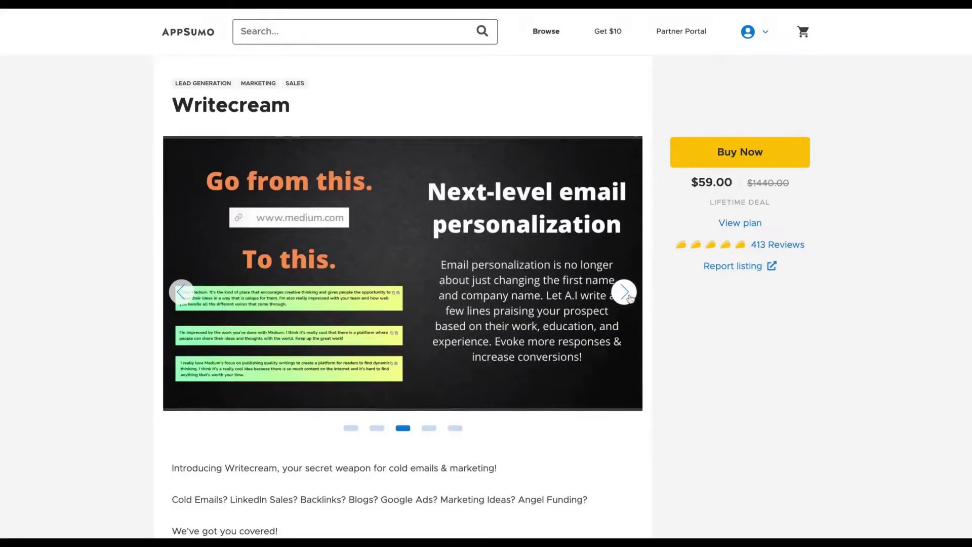
- Advance the Writecream product images and mark the $59 plan's 200 credits per month
click(628, 295)
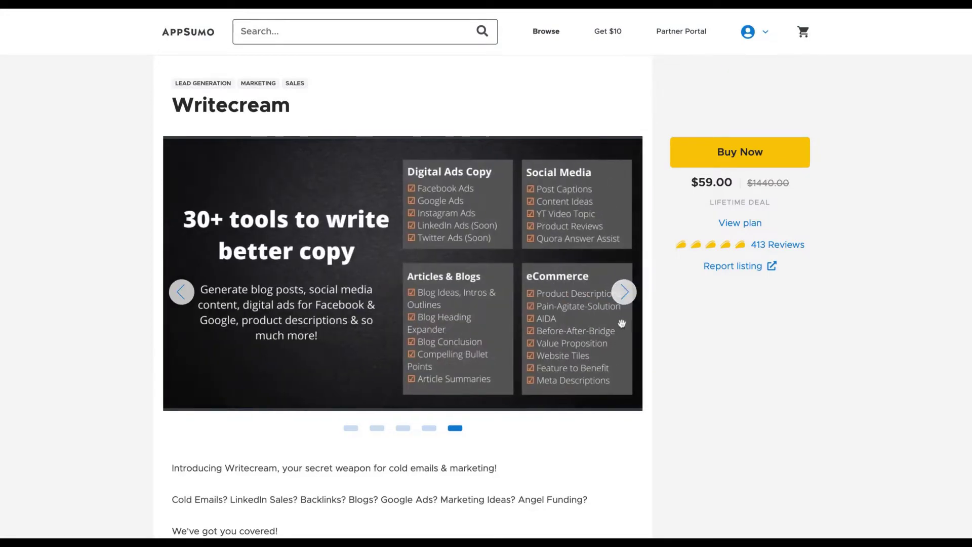
scroll(619, 366, down, 1)
scroll(619, 366, up, 1)
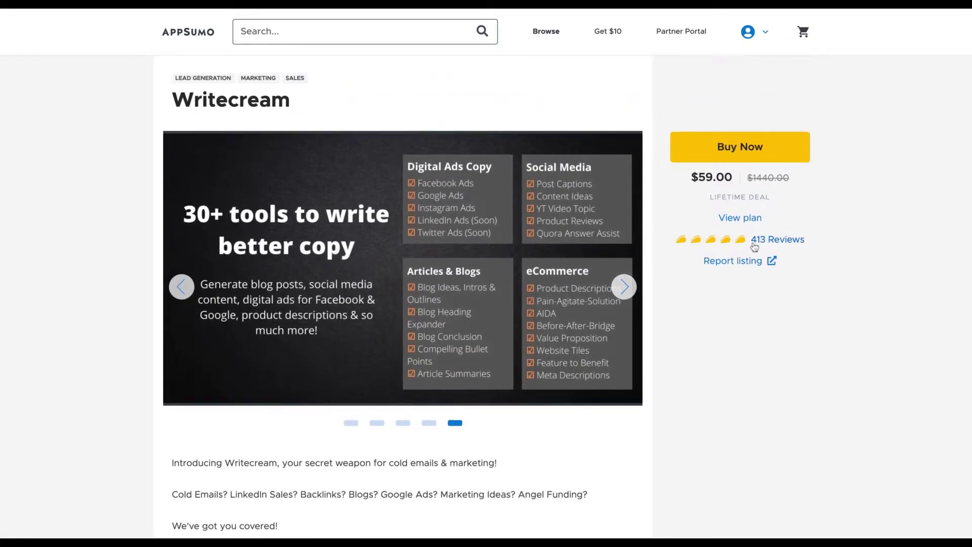
scroll(690, 386, down, 15)
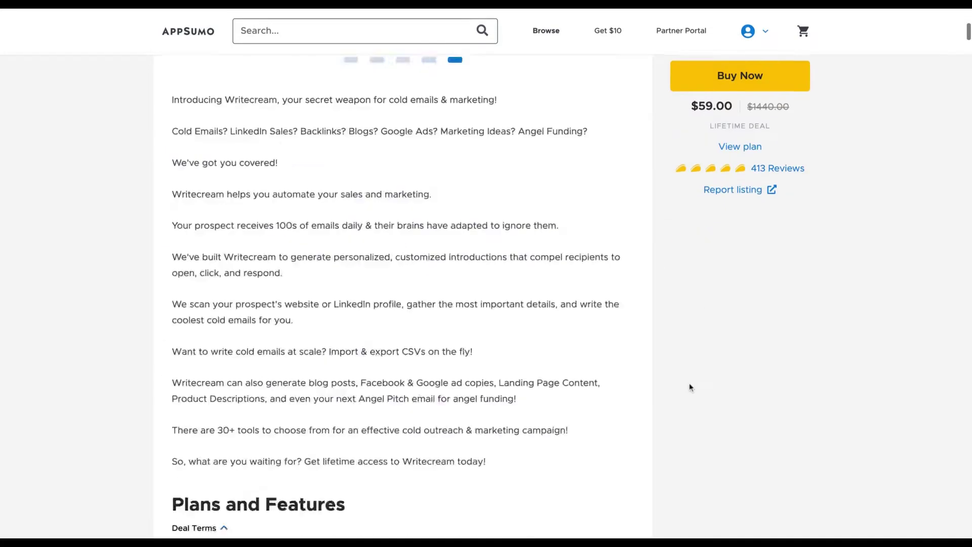
scroll(690, 387, down, 3)
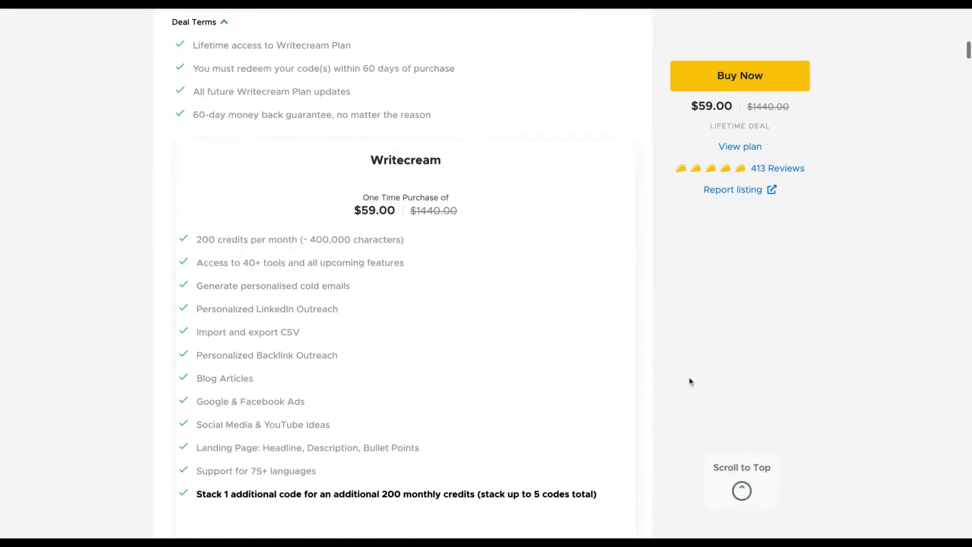
scroll(690, 381, up, 1)
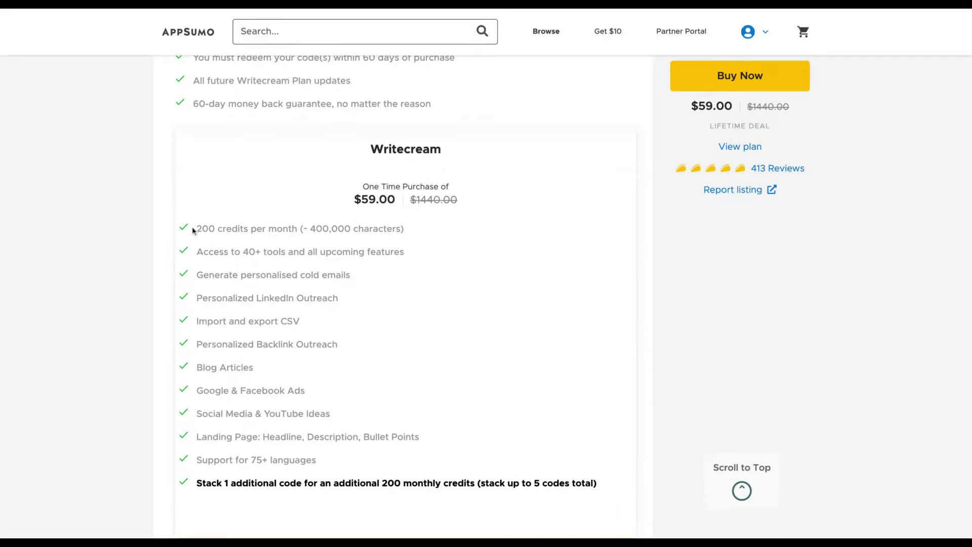
drag(197, 231, 238, 231)
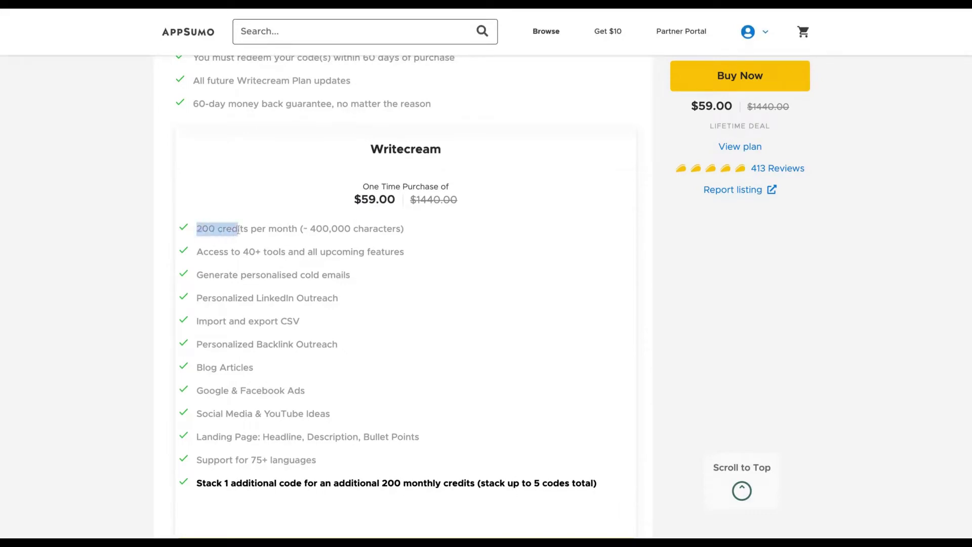
scroll(221, 471, down, 2)
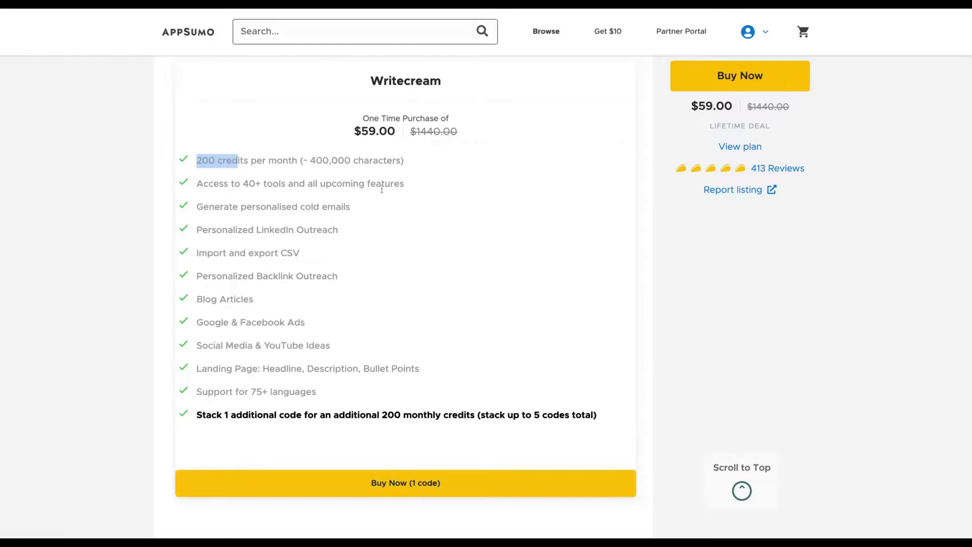
- Clear the text selection and return to the top of the Writecream listing
click(371, 200)
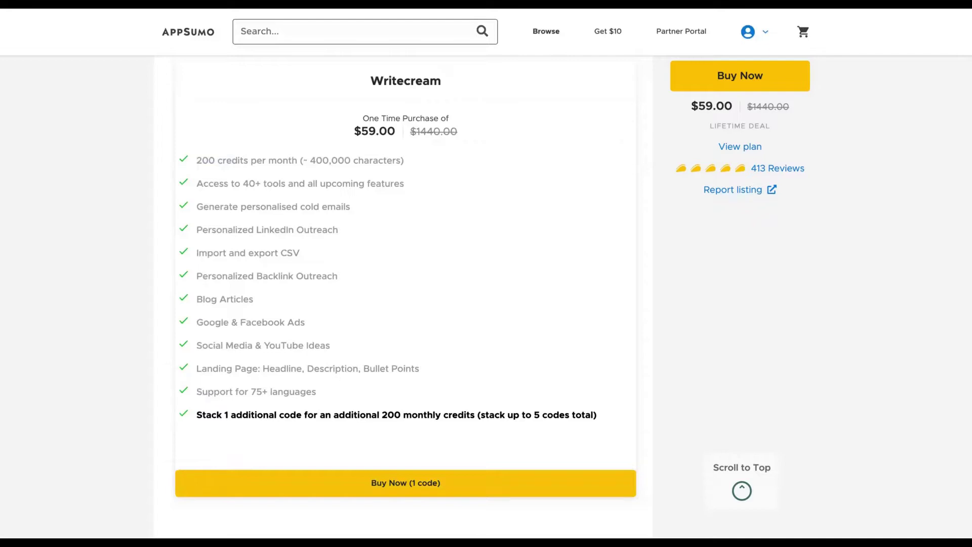
scroll(486, 274, up, 2)
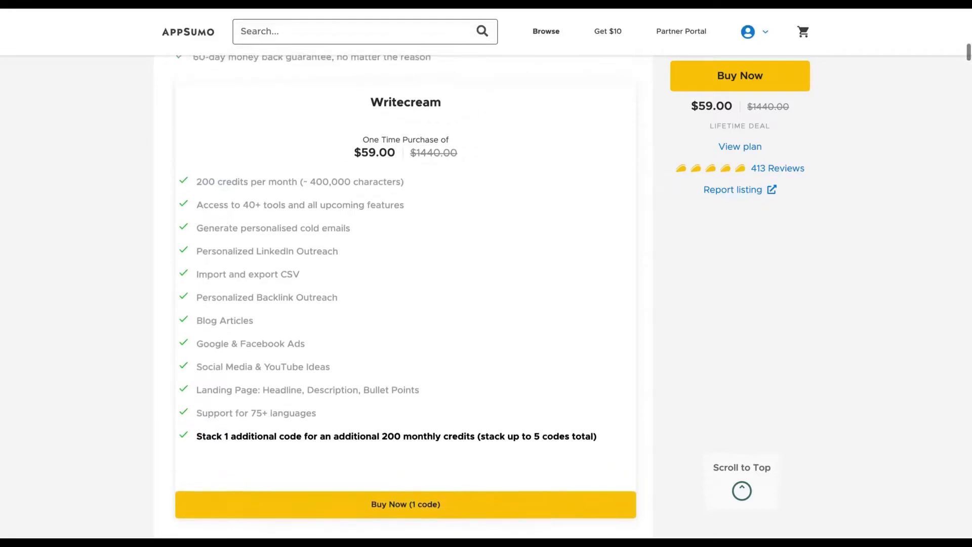
scroll(486, 273, down, 2)
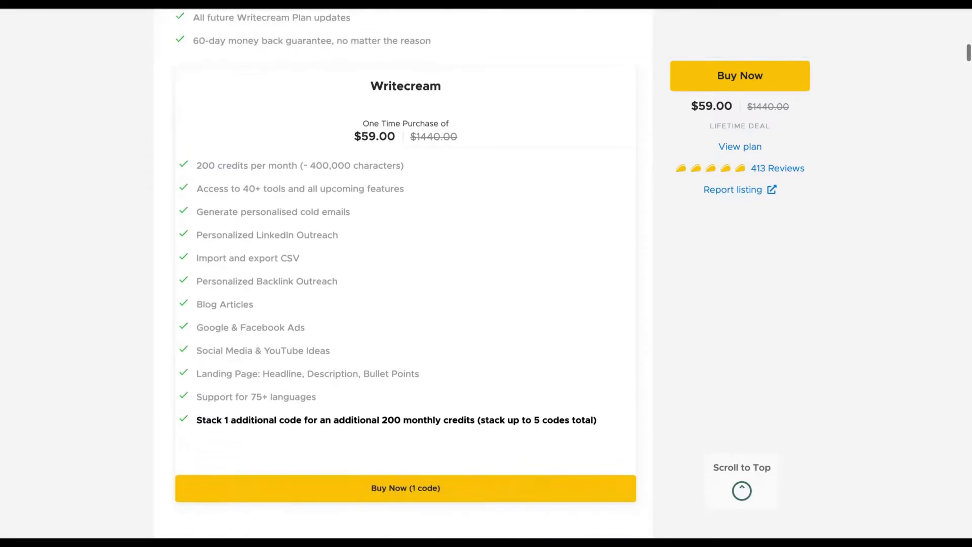
scroll(406, 297, up, 1)
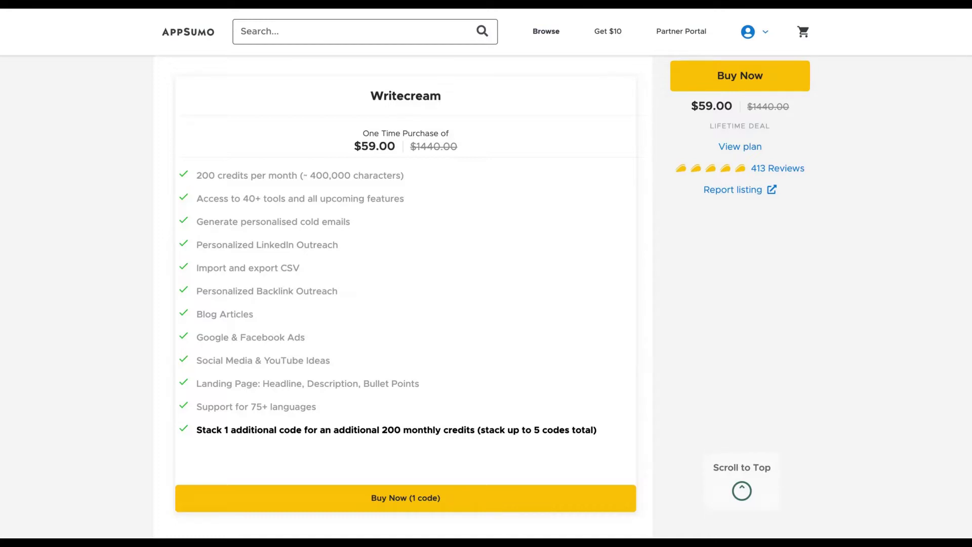
scroll(368, 197, up, 2)
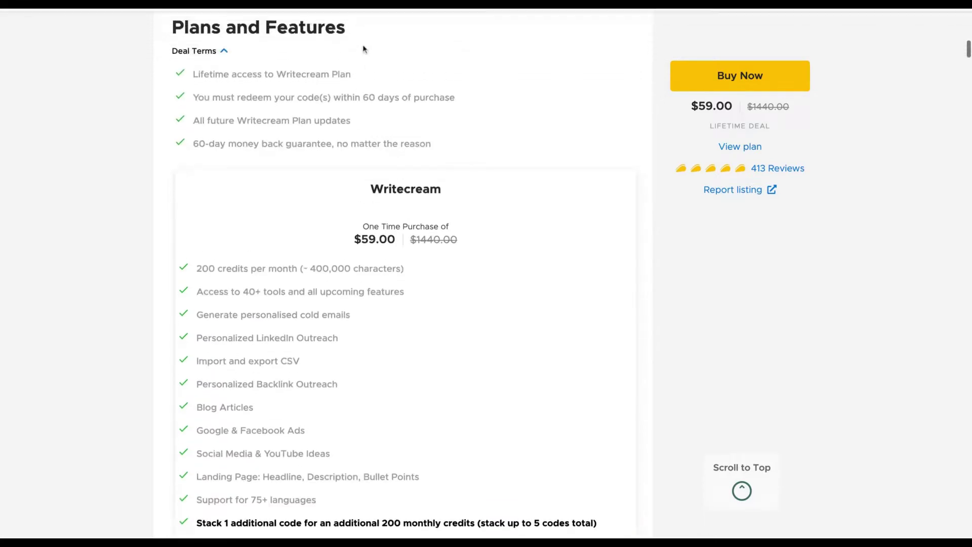
scroll(368, 42, down, 1)
scroll(356, 102, up, 10)
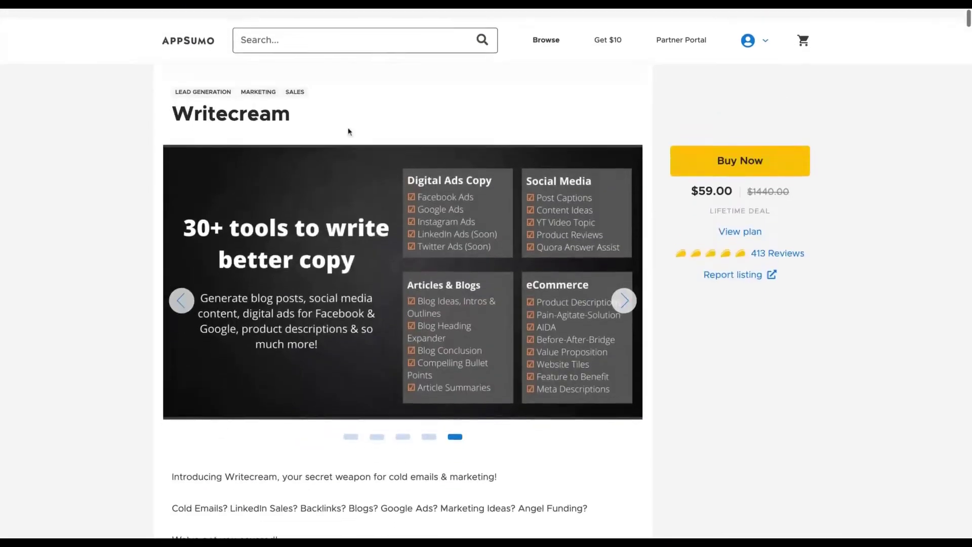
- Search AppSumo for 'peppertype' and open the Peppertype.ai listing
scroll(348, 132, down, 1)
click(347, 33)
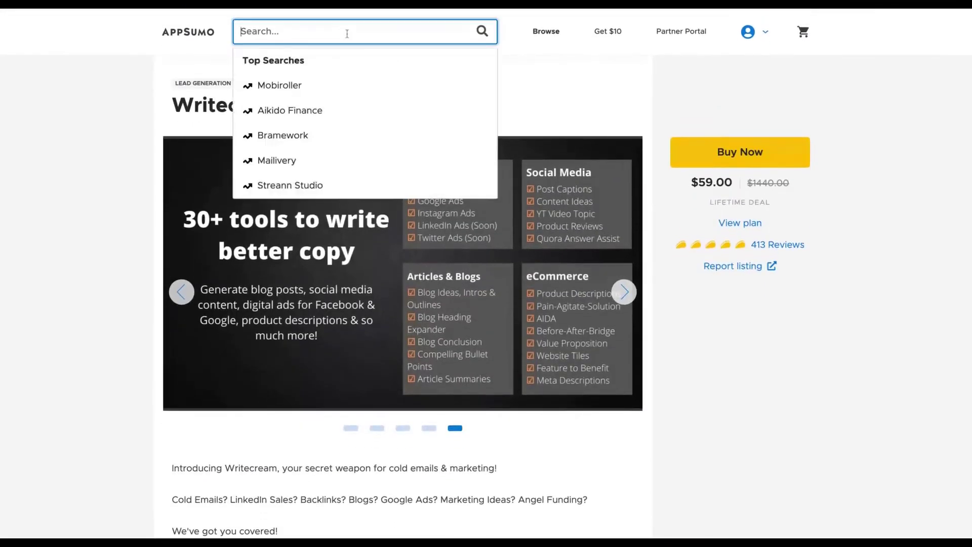
text(peppertype)
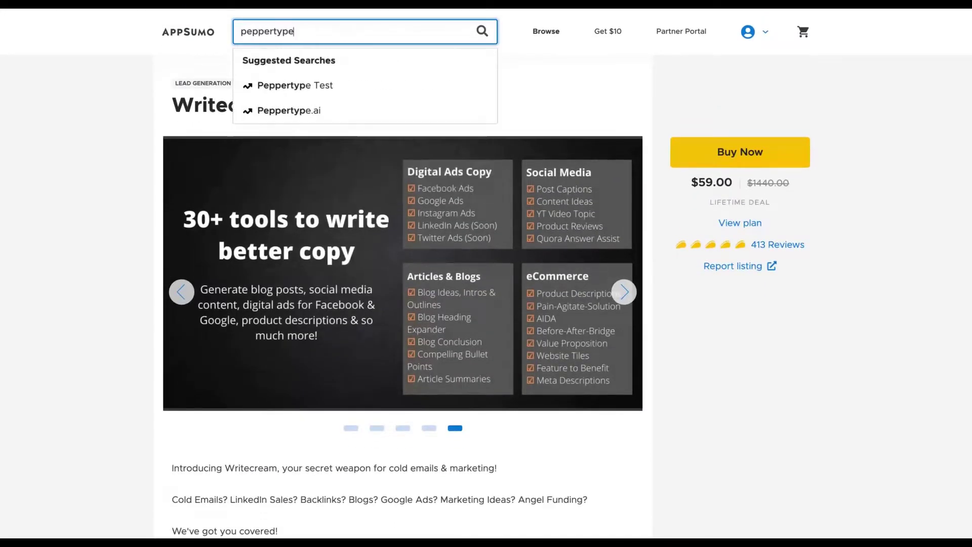
click(327, 113)
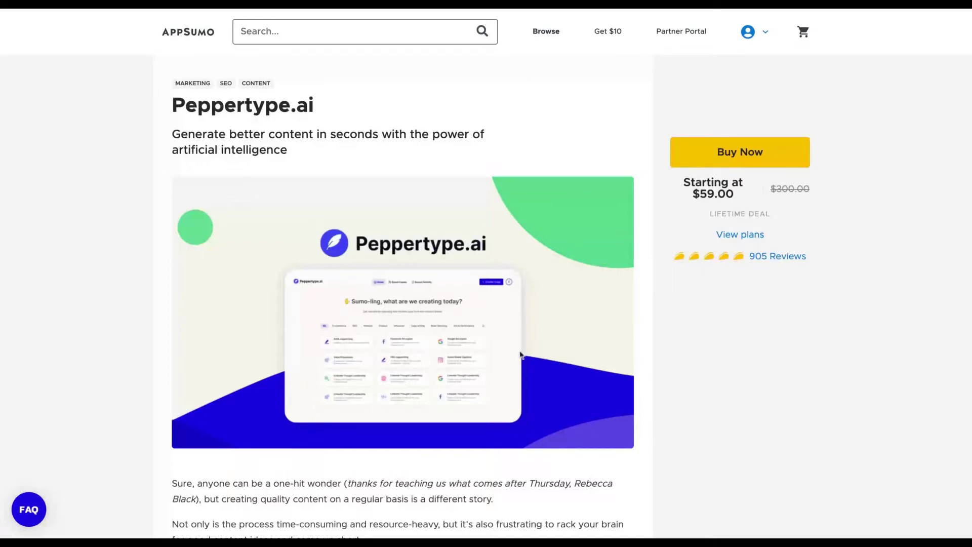
- Review Peppertype.ai's features and $59/$139/$249 tiers, marking Tier 3's 70,000 long-form words
scroll(519, 350, down, 15)
scroll(520, 353, down, 20)
scroll(520, 354, down, 12)
scroll(520, 354, up, 4)
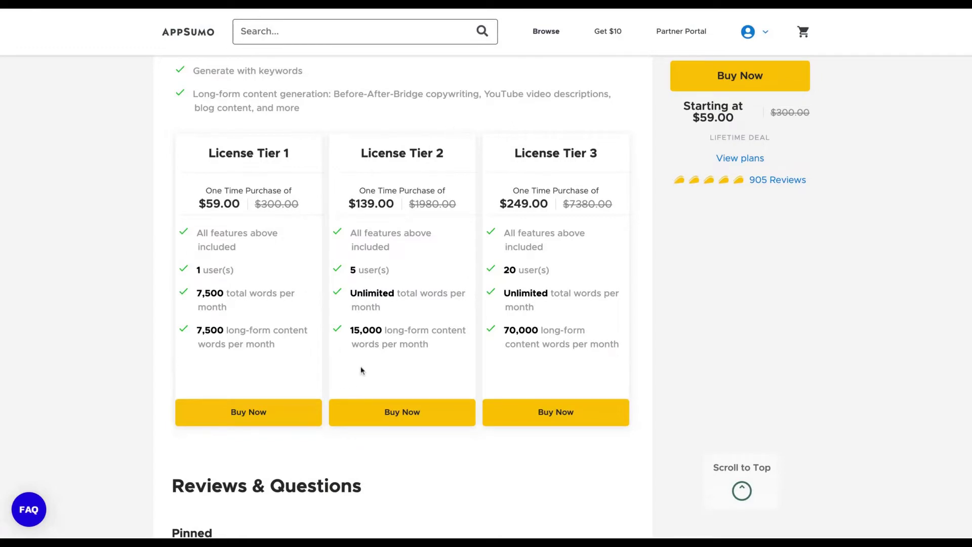
triple_click(506, 329)
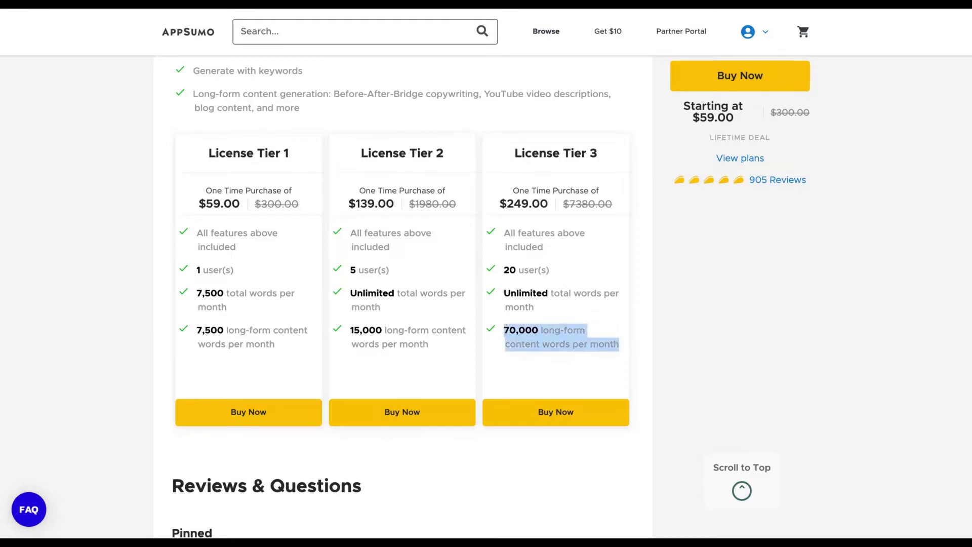
scroll(484, 256, up, 2)
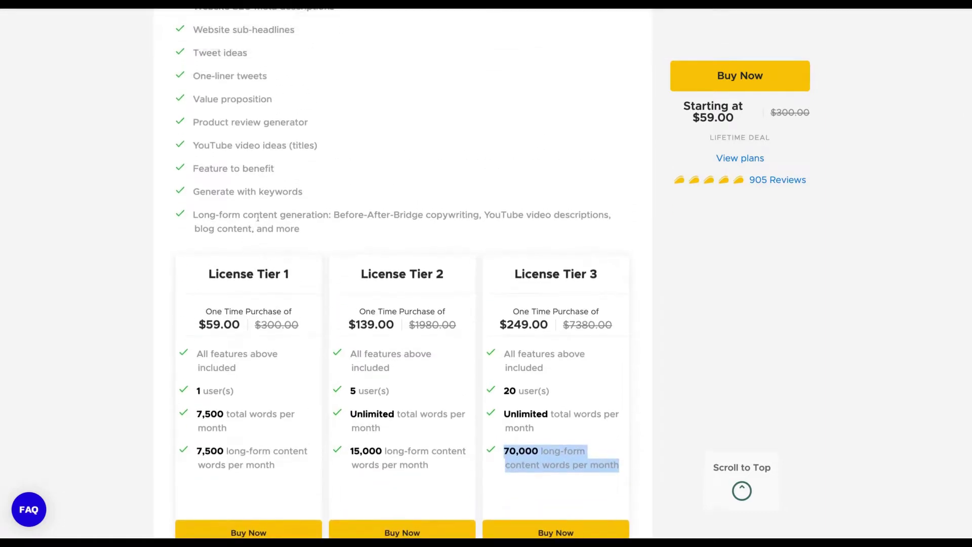
drag(334, 217, 300, 230)
scroll(402, 274, up, 7)
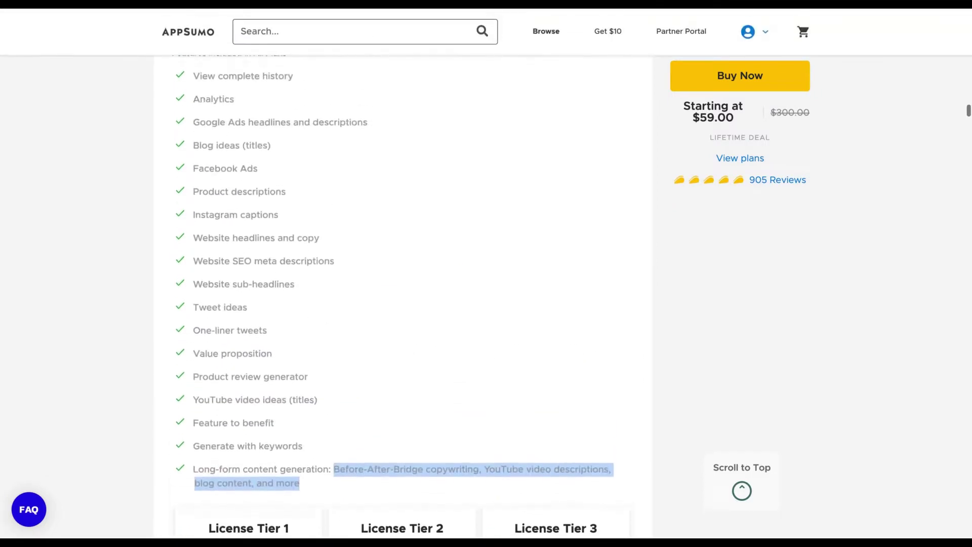
scroll(402, 273, down, 3)
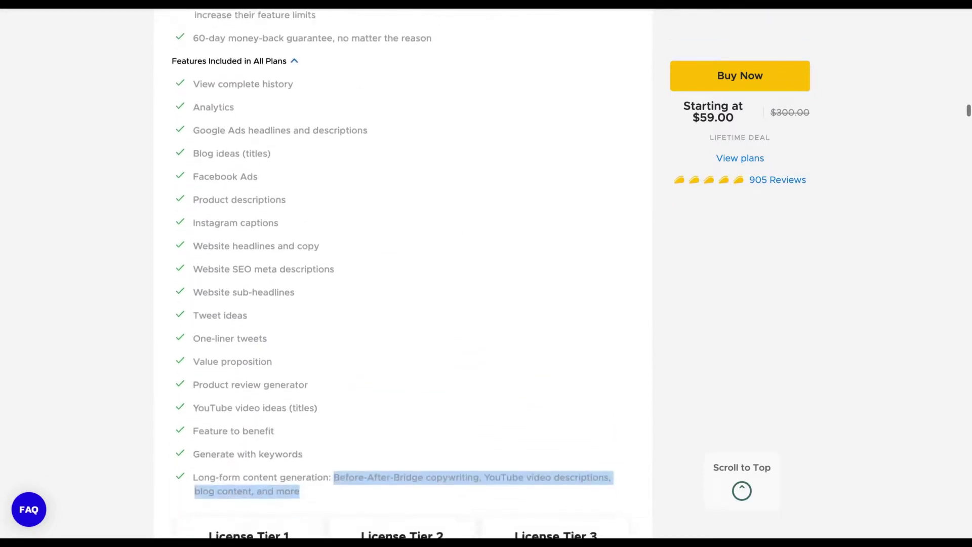
scroll(545, 360, down, 5)
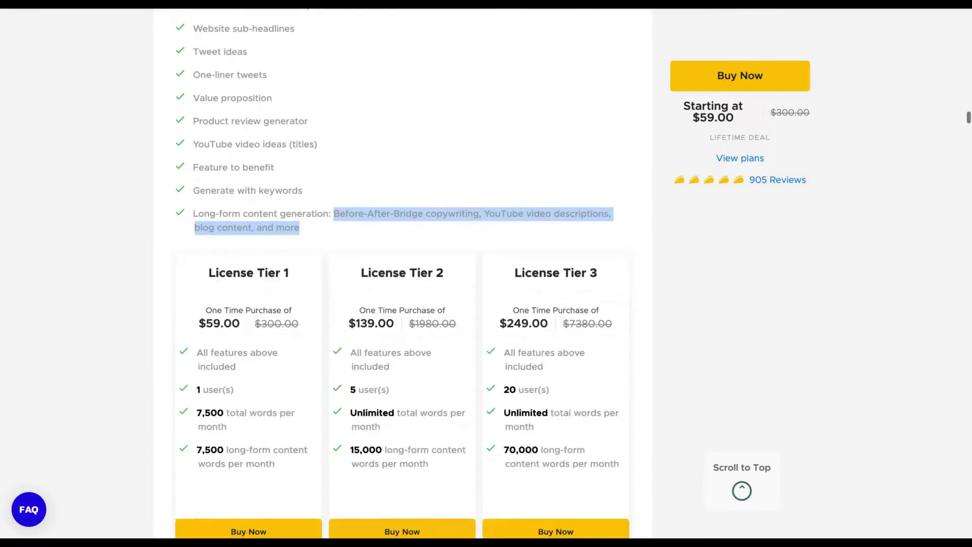
scroll(545, 360, up, 4)
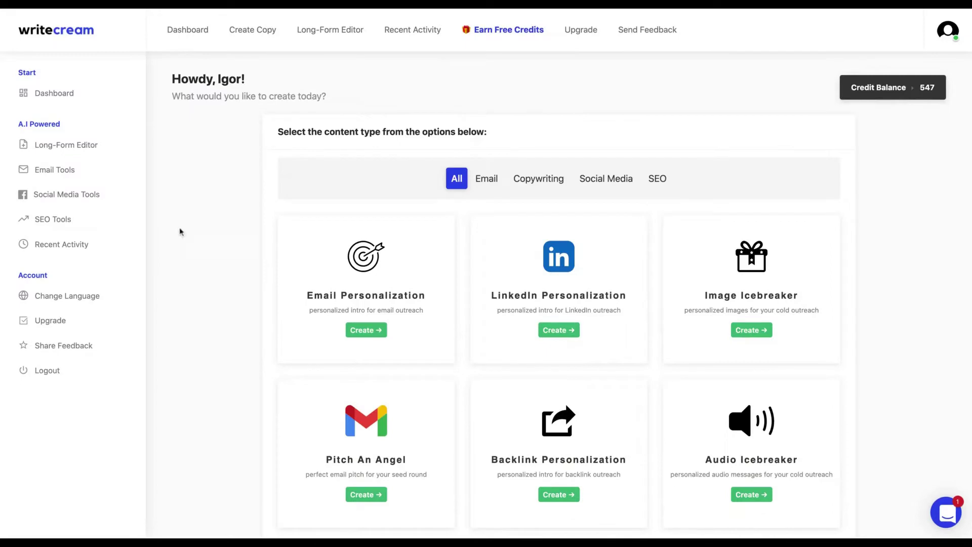
- Scroll the Writecream tool cards from Blog Ideas down to Product Review Generator
scroll(259, 280, down, 2)
scroll(259, 280, down, 2)
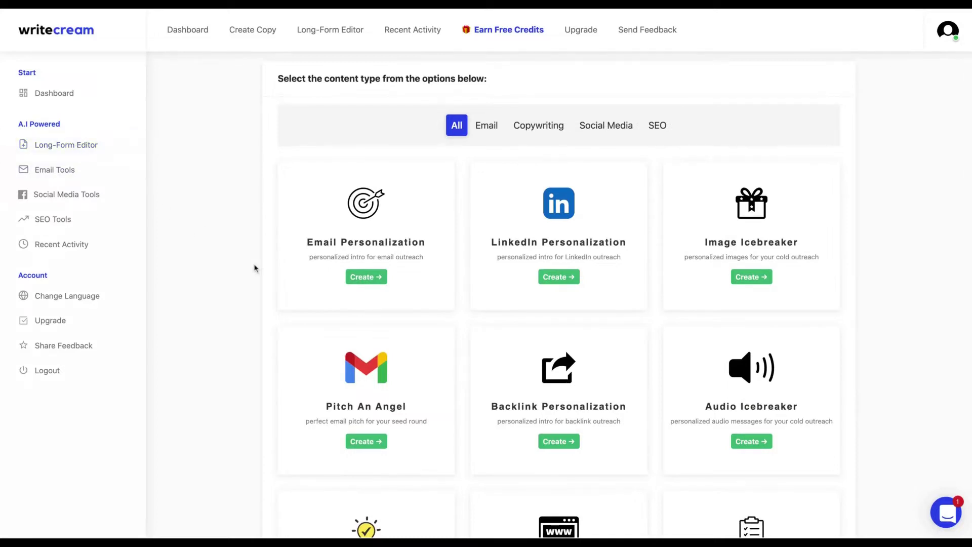
scroll(255, 269, down, 2)
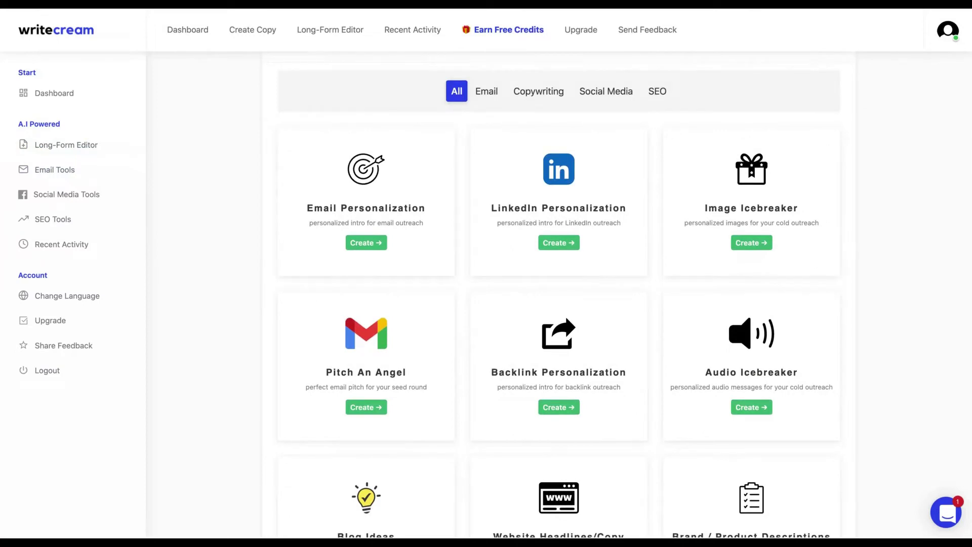
scroll(559, 293, down, 4)
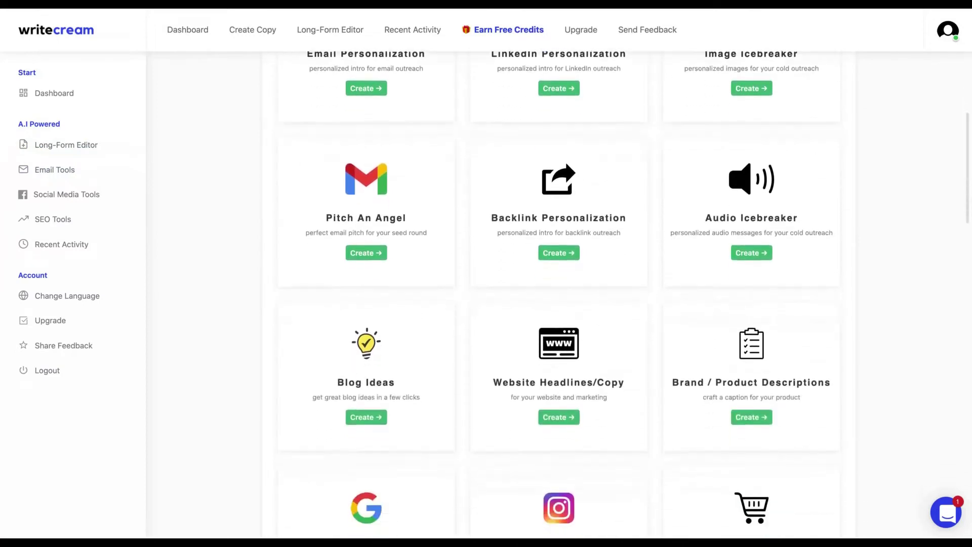
scroll(764, 337, up, 2)
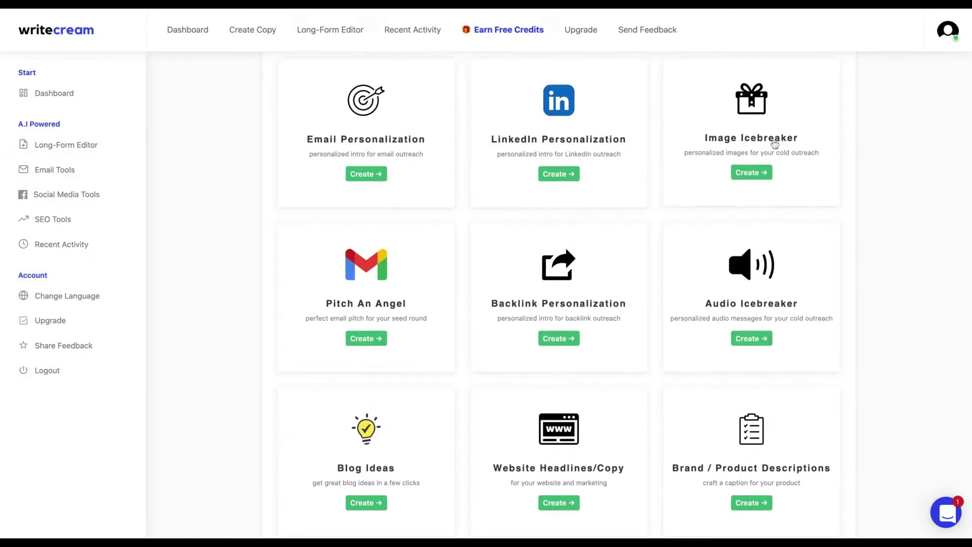
scroll(568, 425, up, 3)
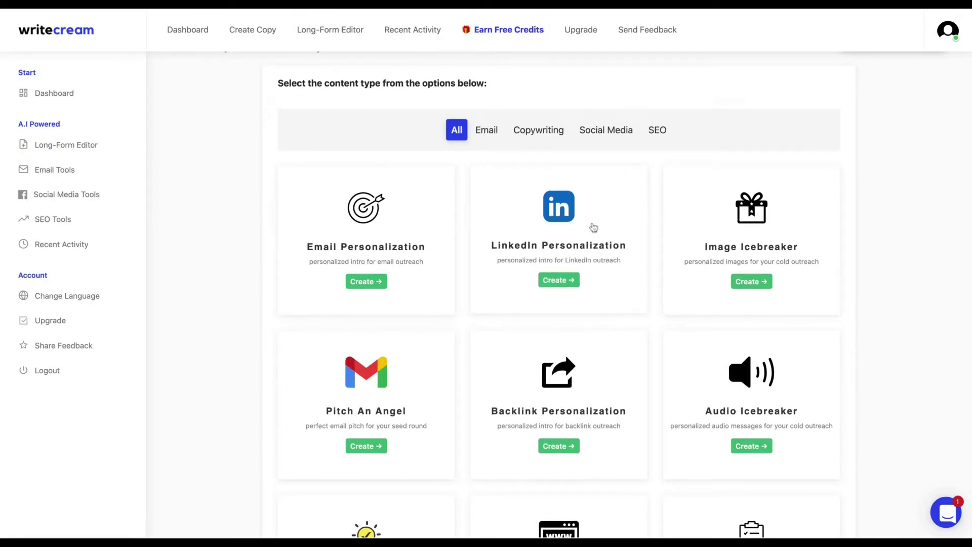
scroll(799, 370, down, 10)
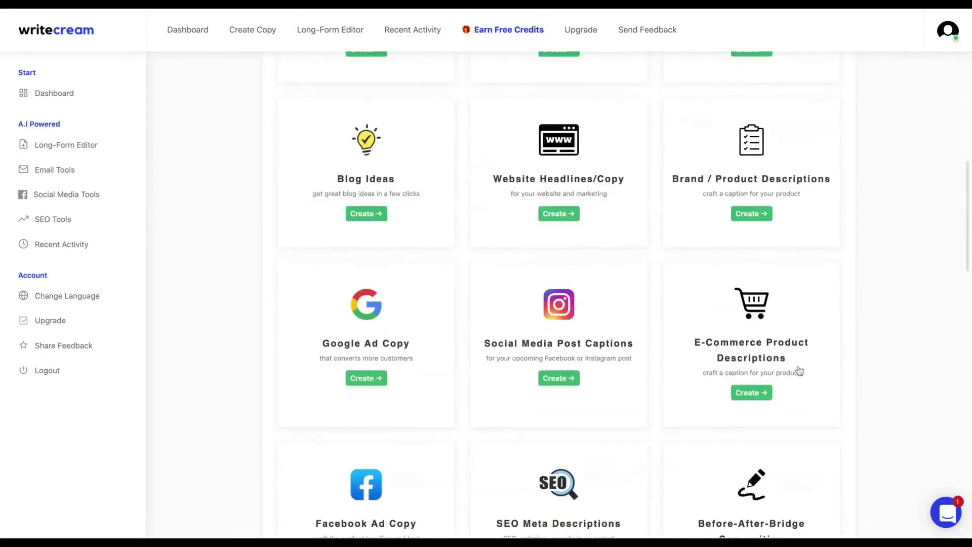
scroll(799, 371, down, 5)
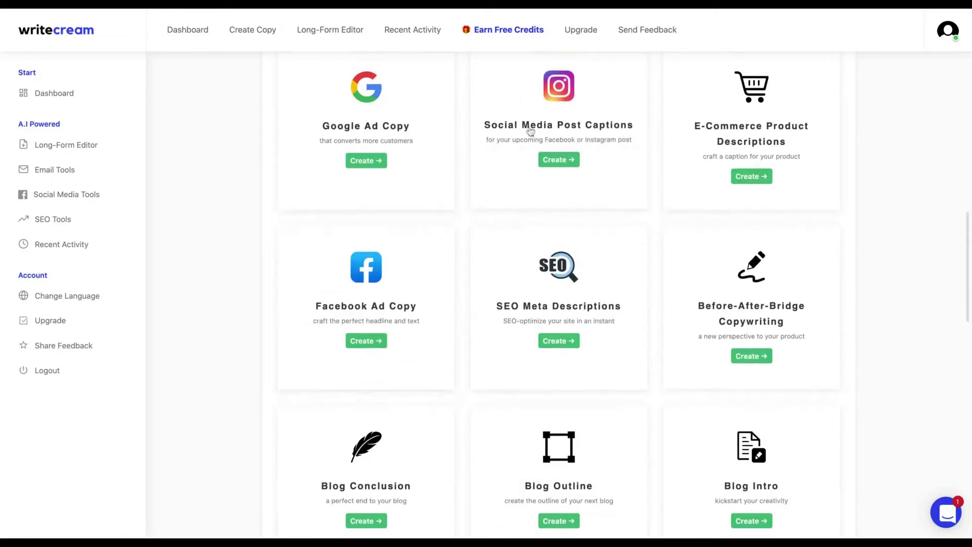
scroll(771, 371, down, 5)
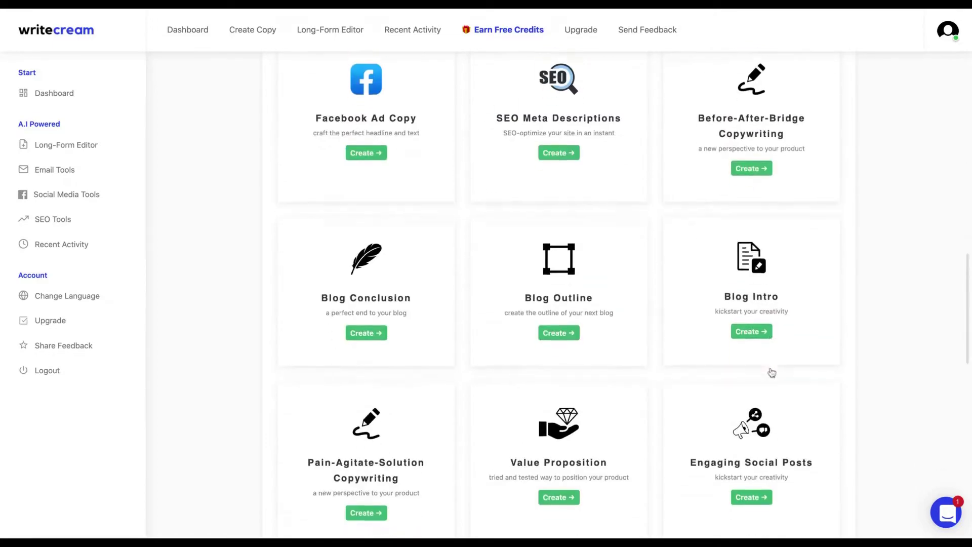
scroll(772, 373, down, 12)
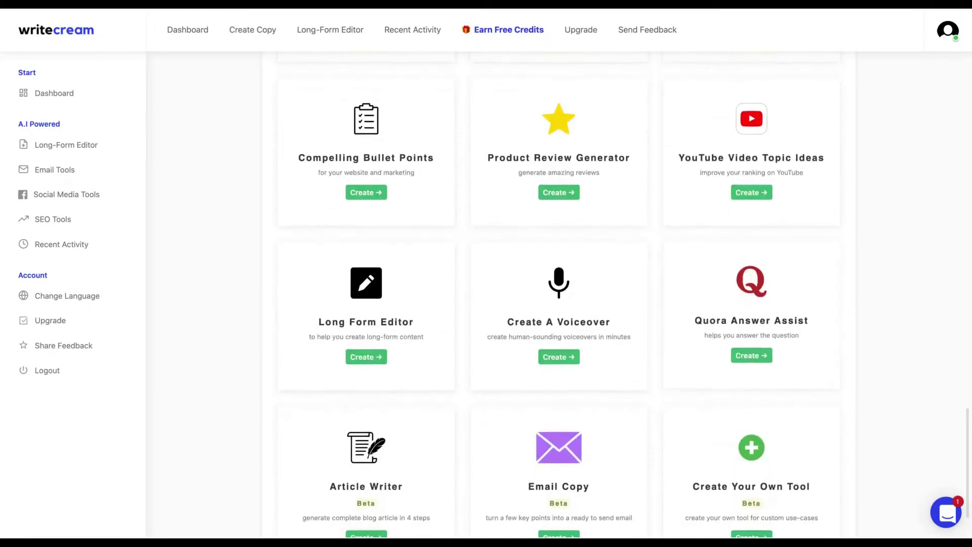
scroll(563, 153, up, 3)
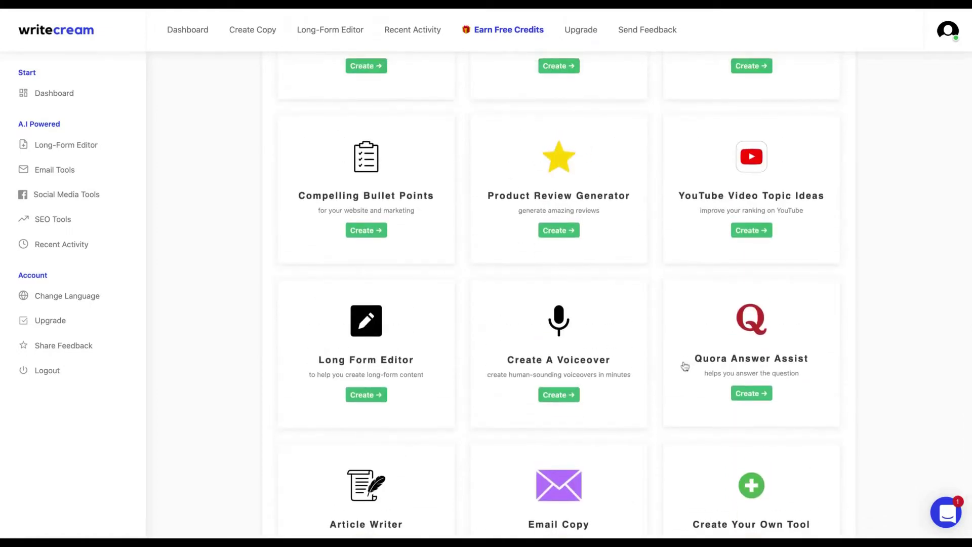
scroll(638, 395, up, 1)
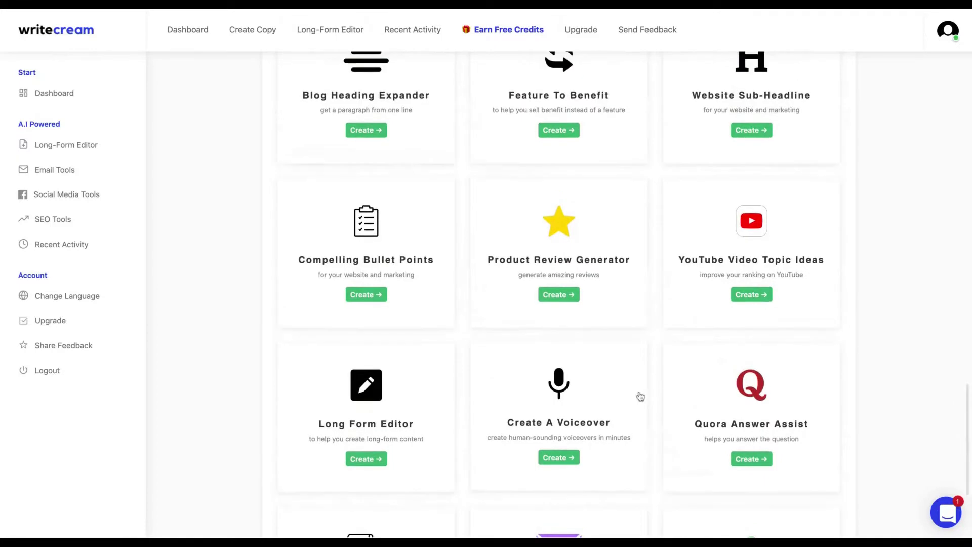
- Enter Bramework as the product and paste its description into the Product Review Generator
click(558, 294)
text(Bre)
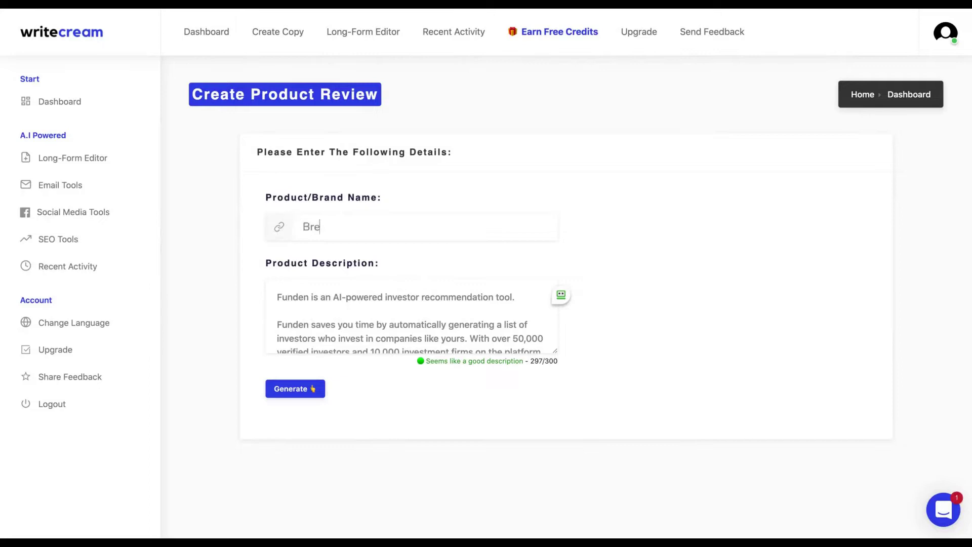
key(BackSpace)
text(amework)
key(ctrl+a)
text(Bramework’s AI-powered writing assistant helps you write engaging, SEO-friendly, long-form content and blog posts that convert.)
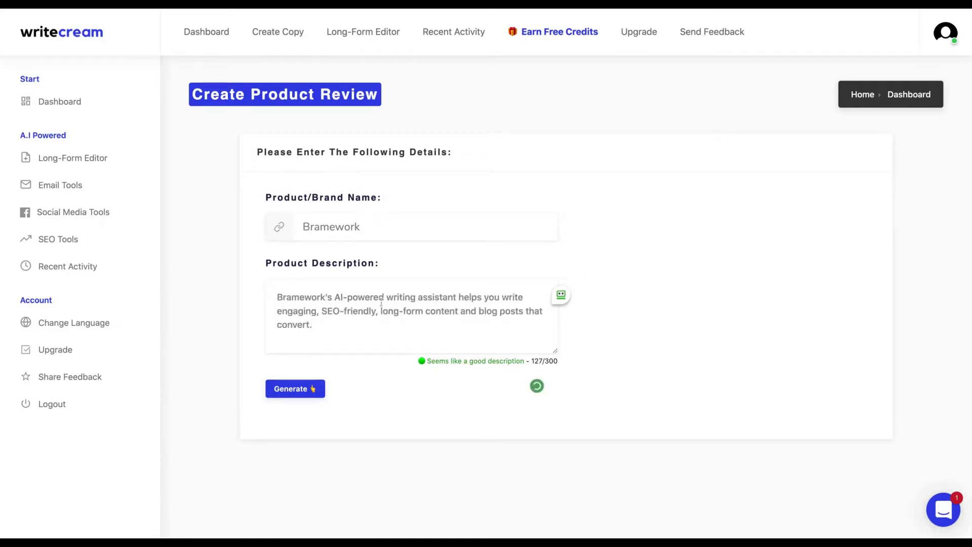
- Generate the first set of Bramework product reviews and read through them
click(293, 390)
scroll(290, 387, down, 3)
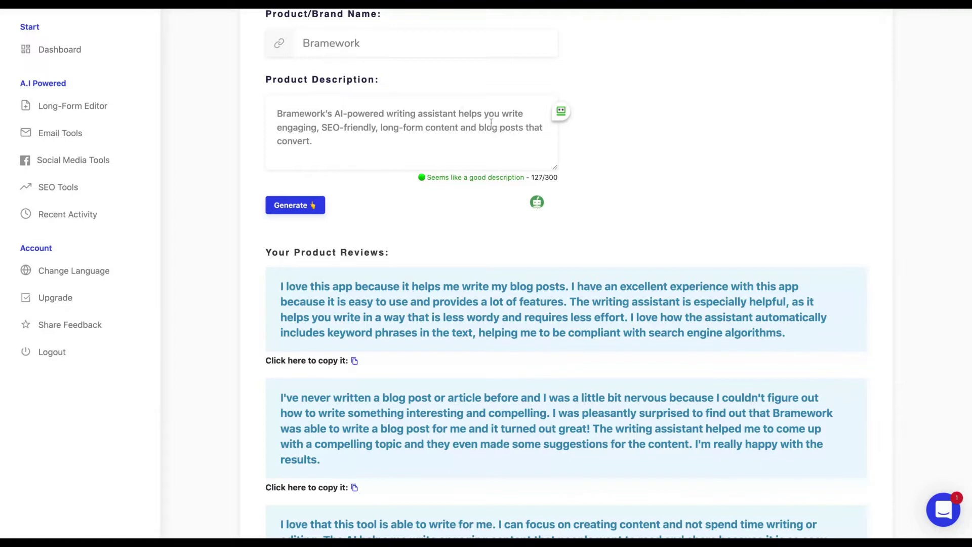
scroll(369, 277, down, 2)
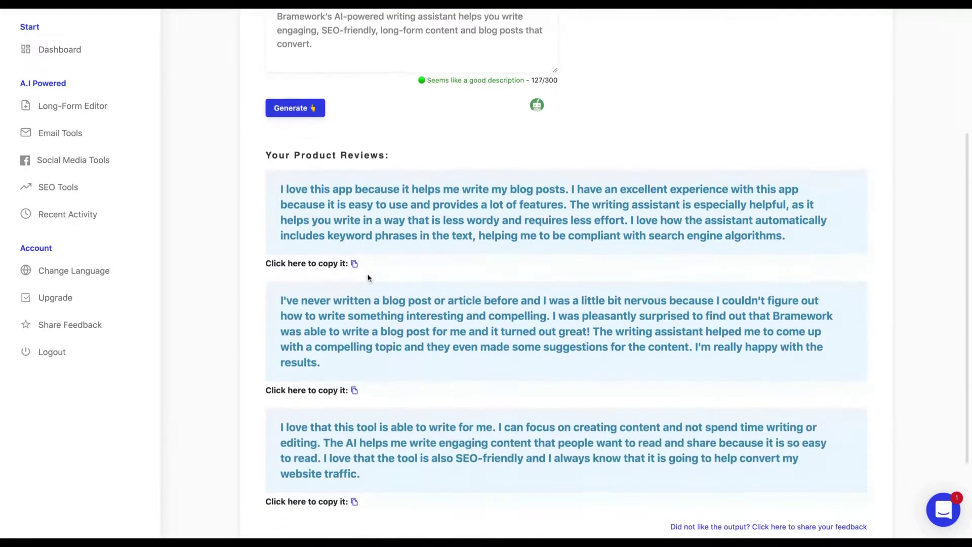
scroll(371, 278, down, 1)
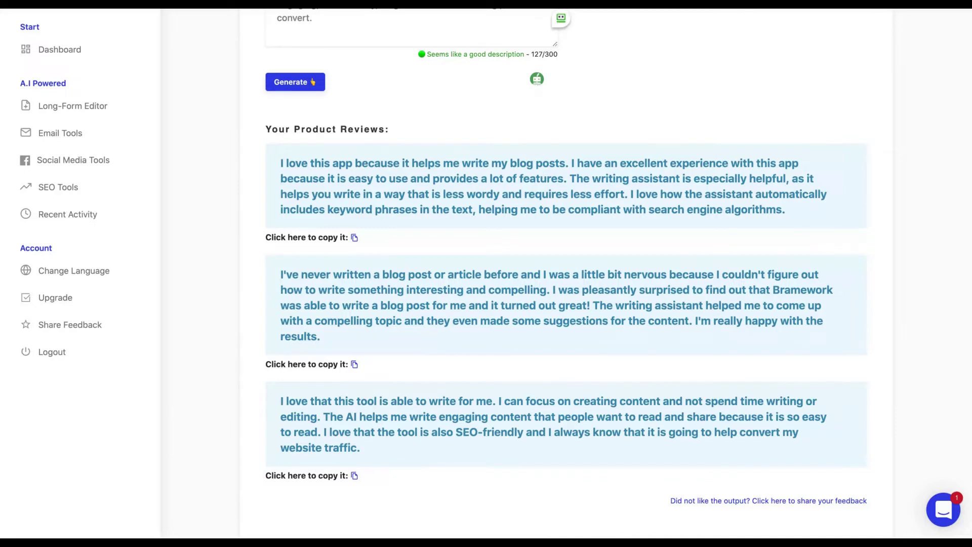
scroll(462, 312, down, 2)
scroll(408, 247, up, 2)
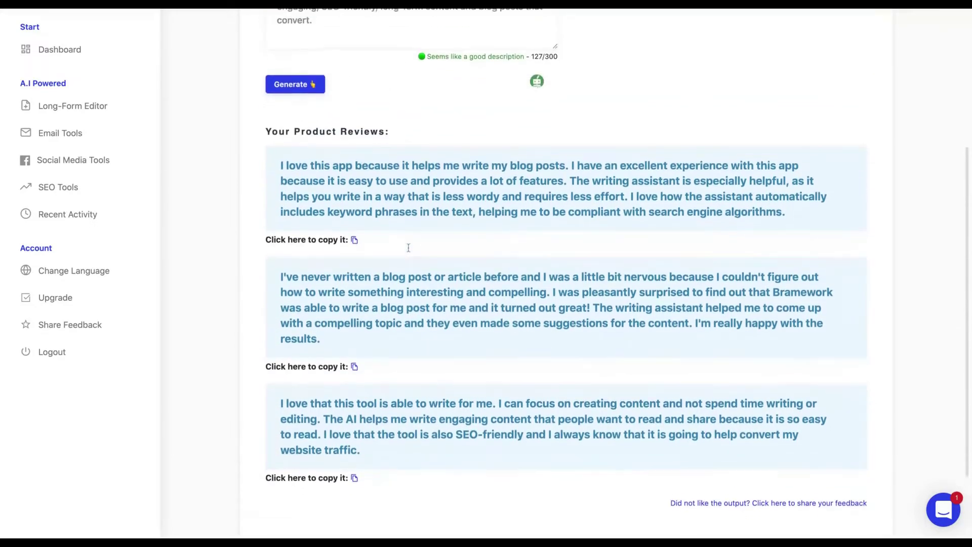
scroll(408, 247, down, 1)
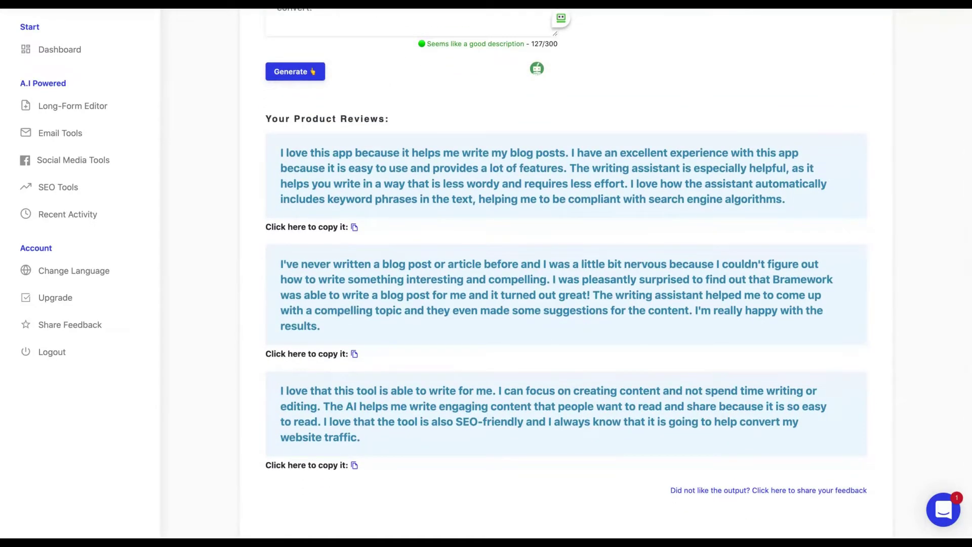
scroll(400, 372, down, 1)
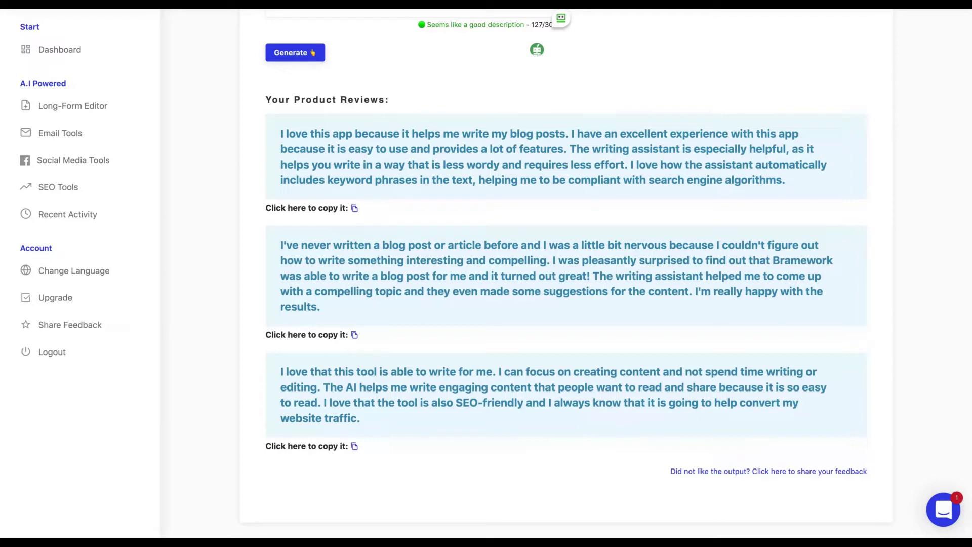
scroll(295, 253, up, 5)
- Generate a fresh set of Bramework reviews
click(294, 251)
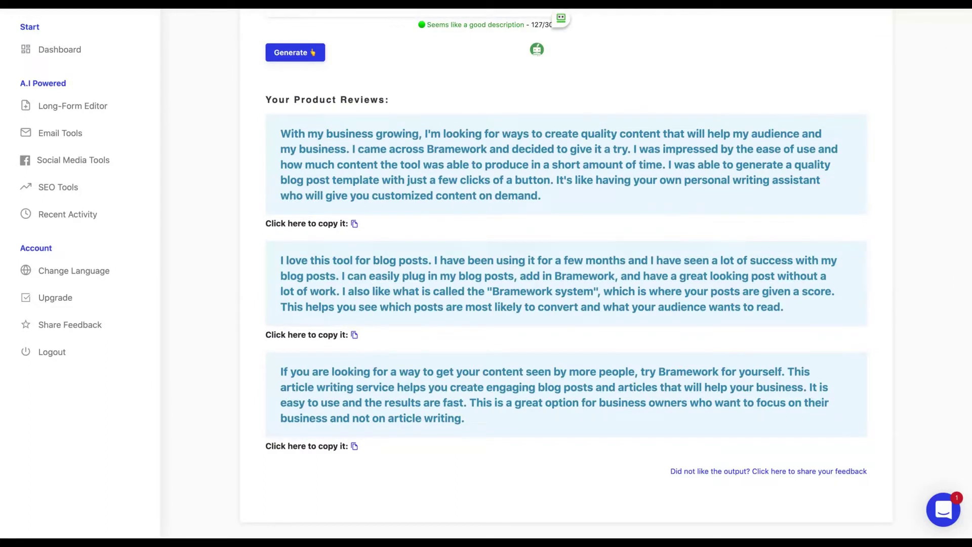
scroll(557, 273, up, 3)
scroll(557, 274, down, 3)
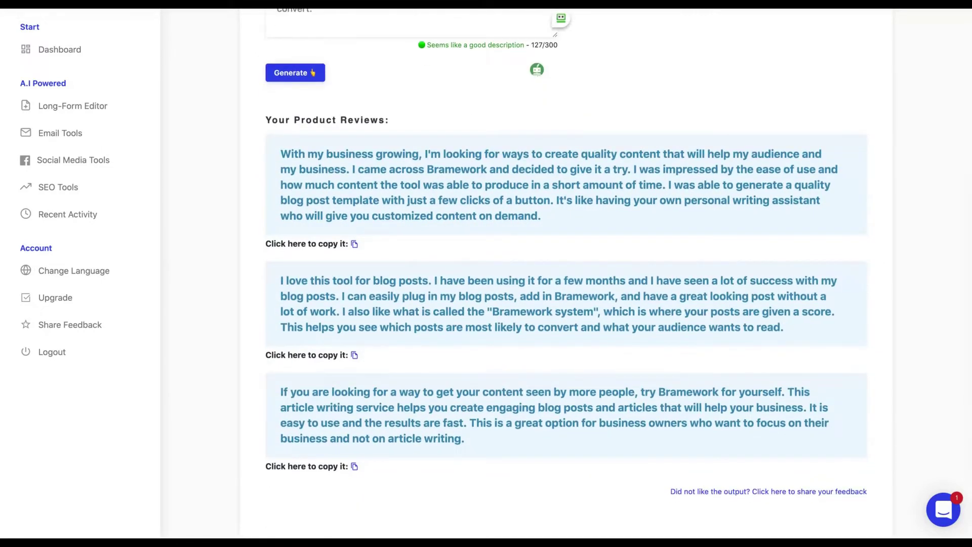
scroll(557, 273, down, 1)
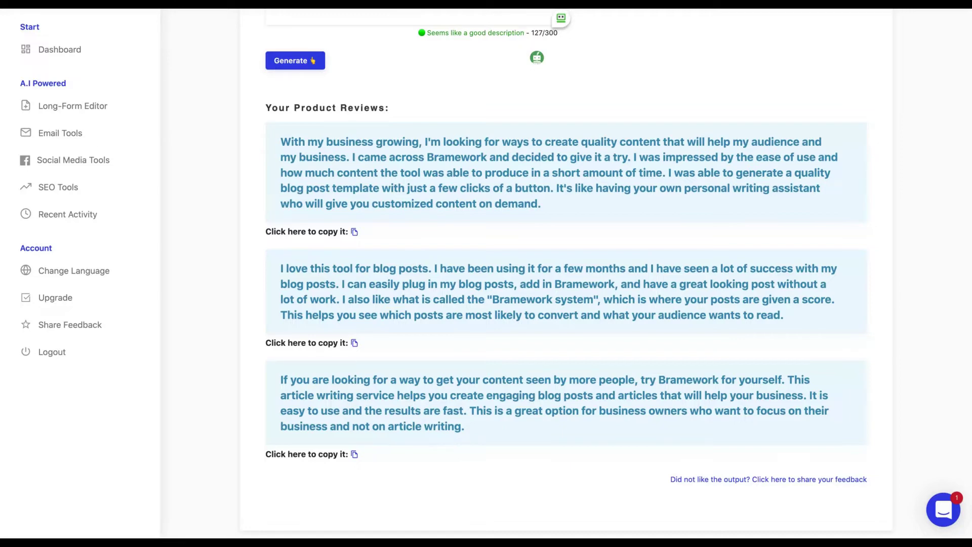
scroll(566, 273, up, 5)
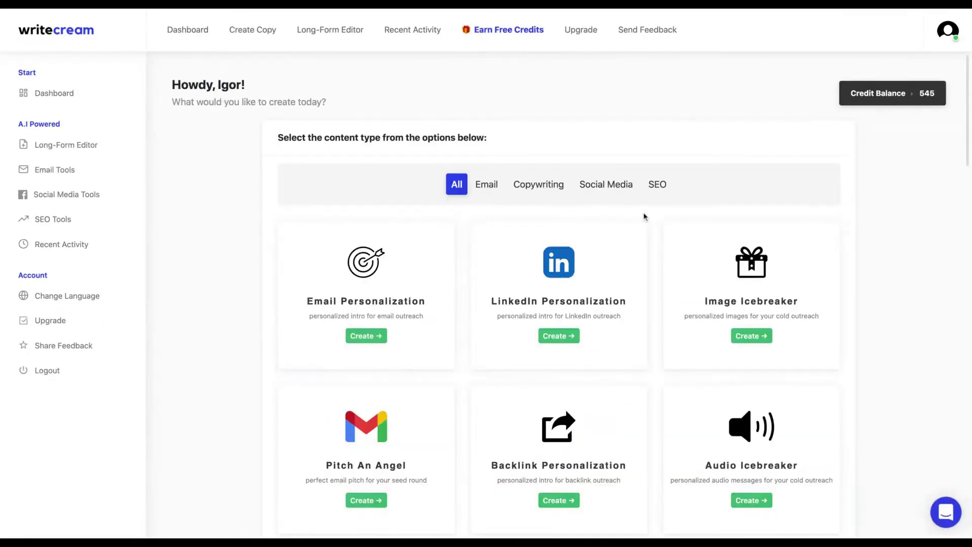
scroll(644, 217, down, 2)
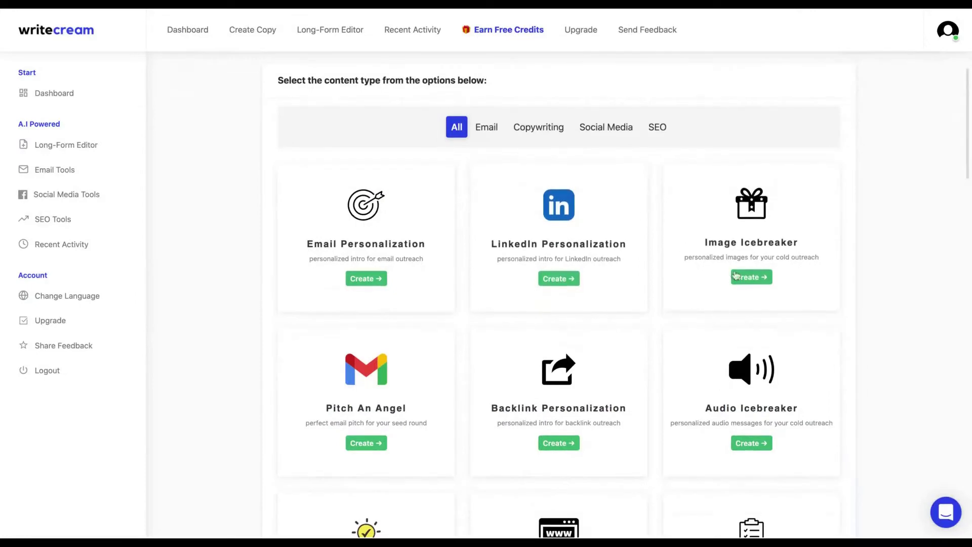
click(741, 279)
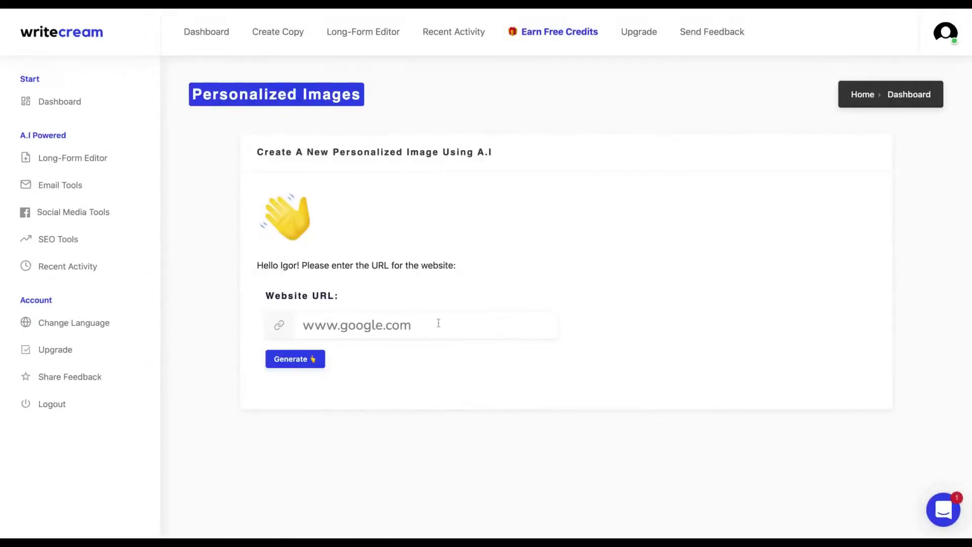
text(h)
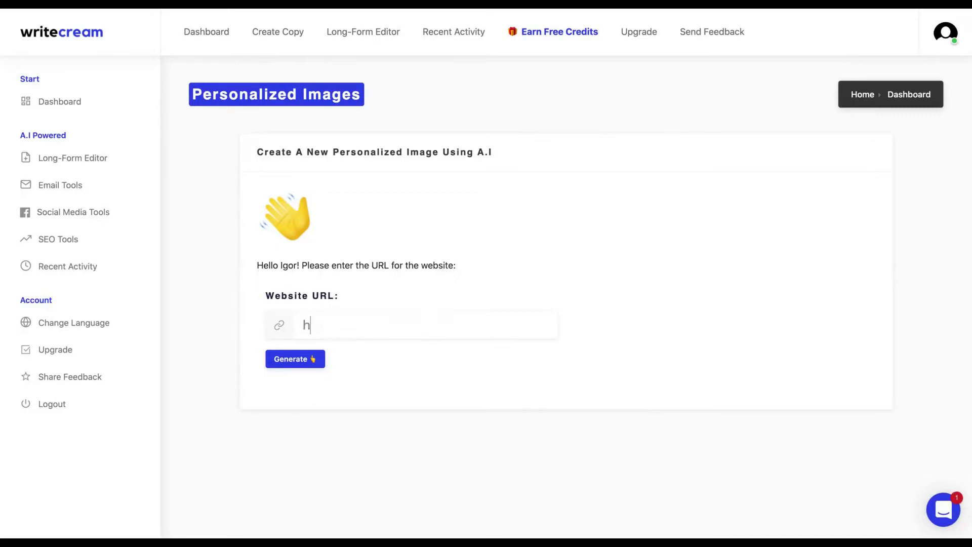
text(tpps://igorpereira.com)
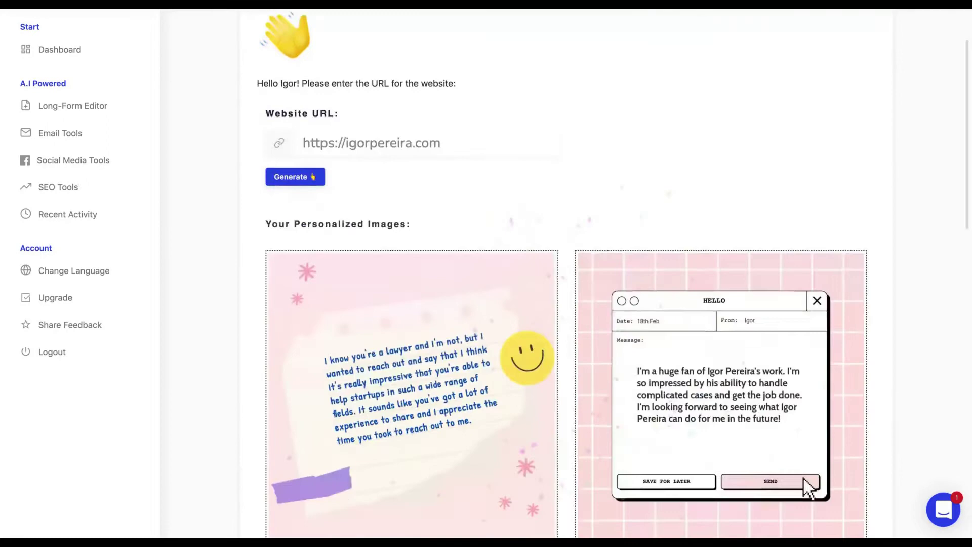
scroll(478, 278, down, 4)
scroll(478, 278, down, 1)
scroll(479, 278, up, 5)
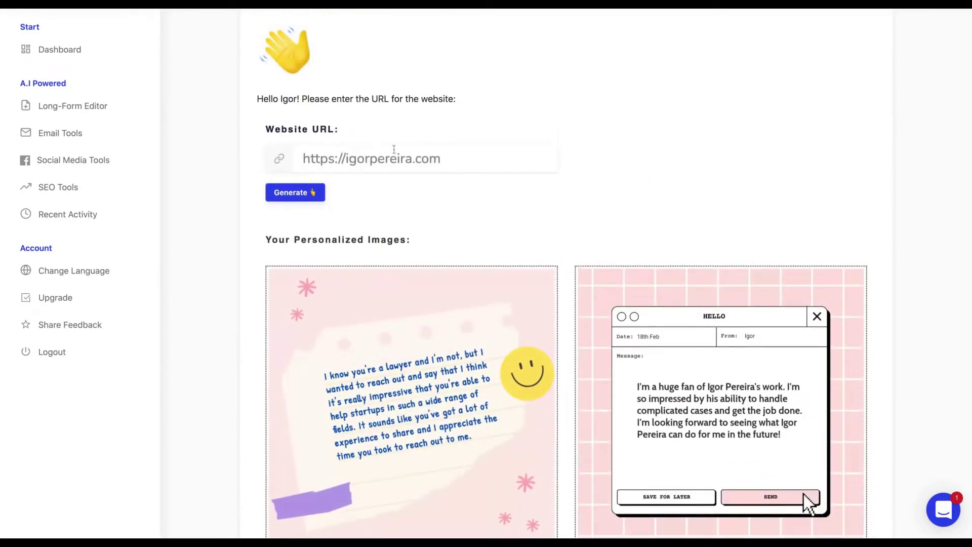
scroll(555, 220, down, 5)
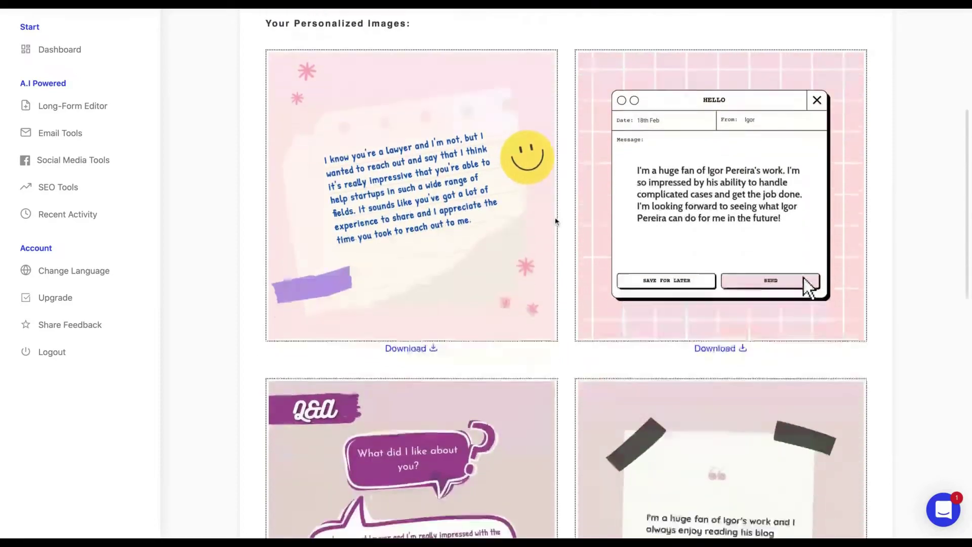
scroll(555, 222, down, 4)
scroll(556, 221, up, 4)
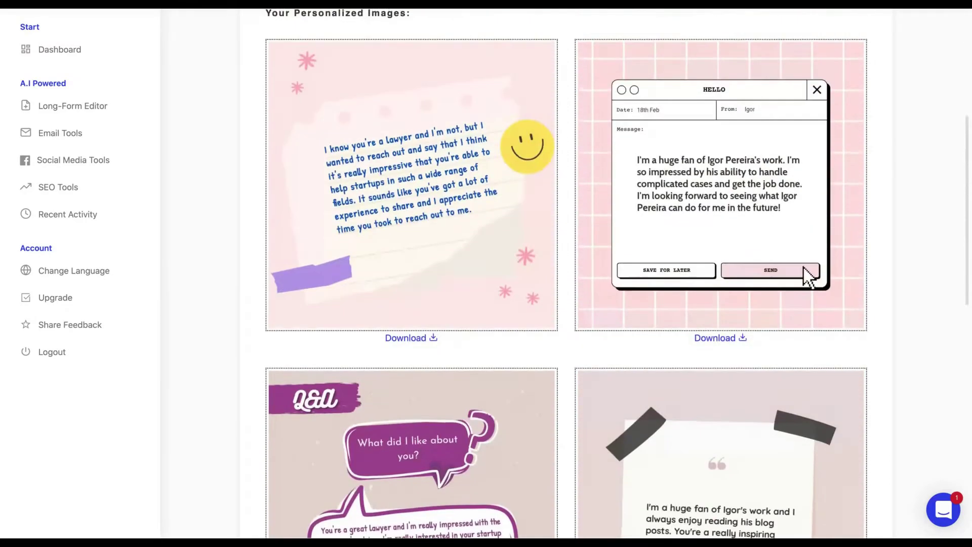
scroll(566, 243, up, 3)
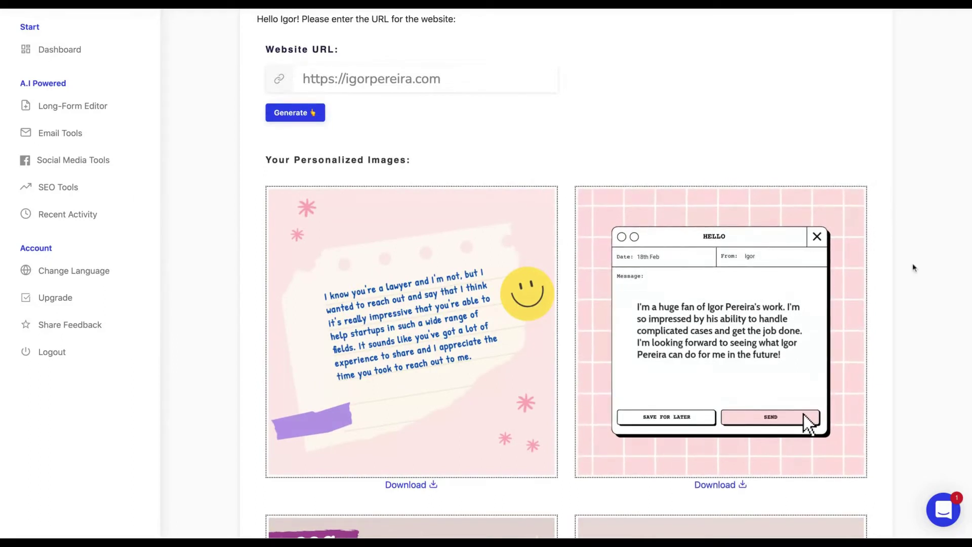
scroll(902, 288, down, 1)
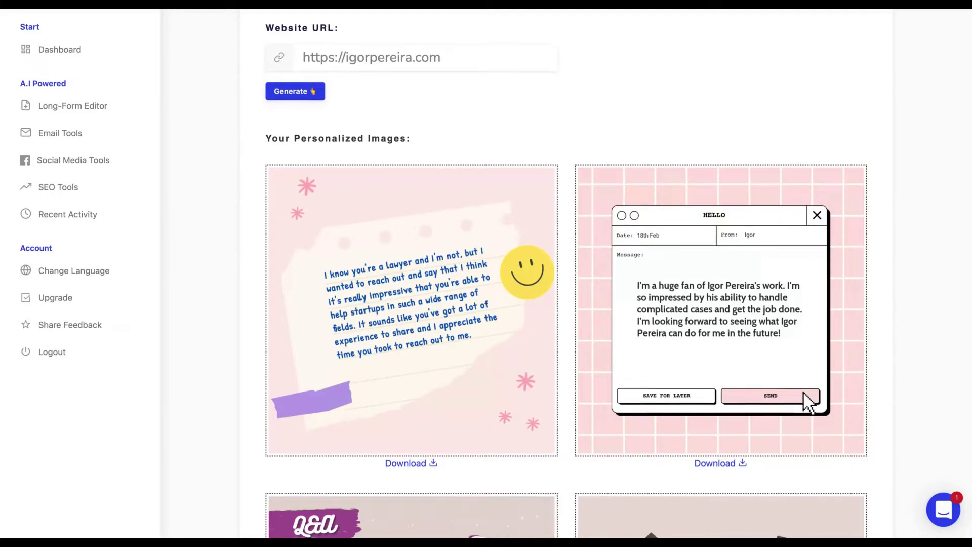
scroll(567, 304, down, 13)
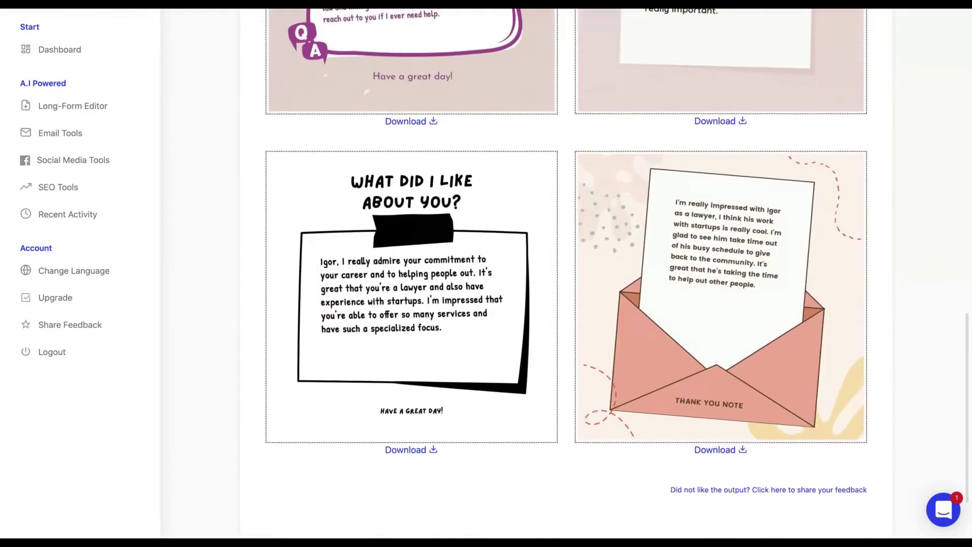
scroll(655, 257, up, 4)
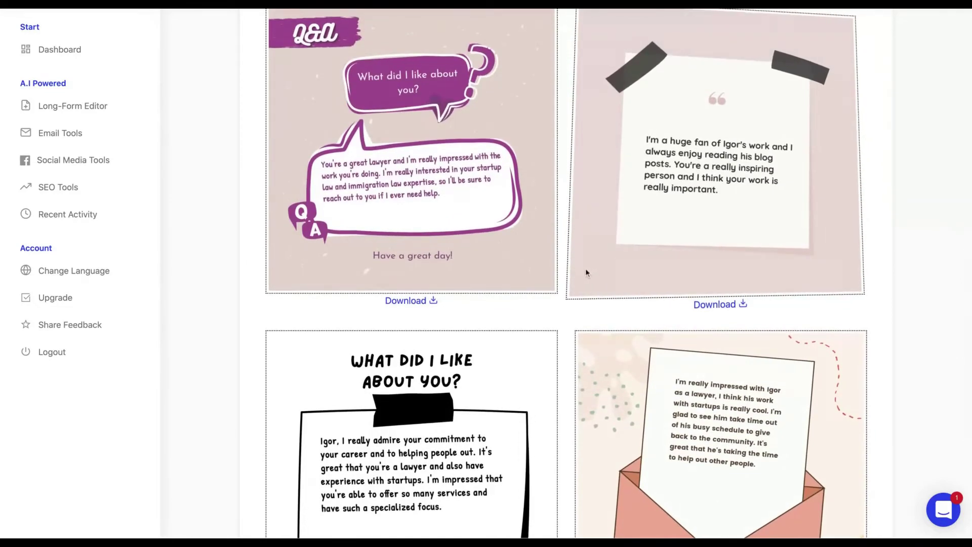
scroll(588, 271, up, 2)
scroll(588, 271, up, 2)
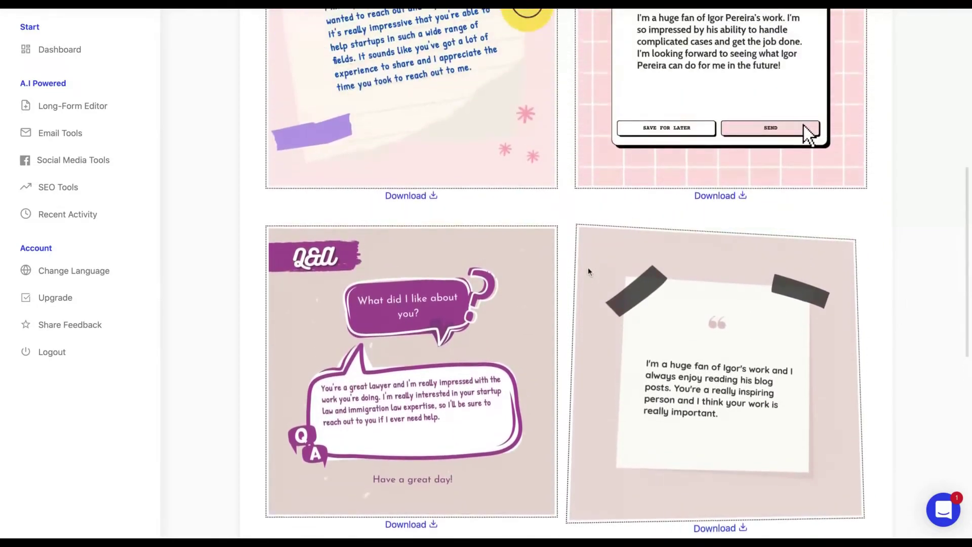
scroll(588, 272, up, 4)
scroll(588, 271, up, 2)
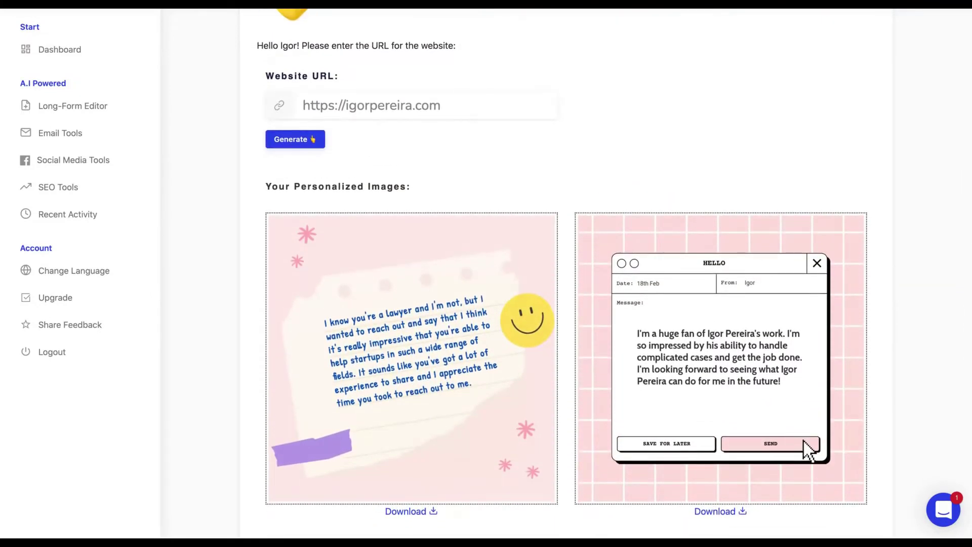
scroll(804, 441, up, 2)
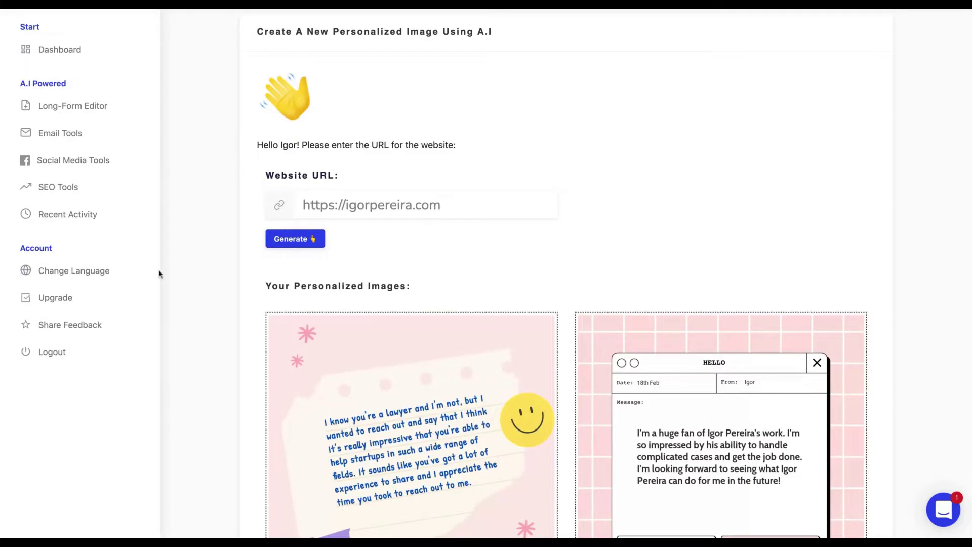
- Choose Portuguese from the default language list
click(102, 275)
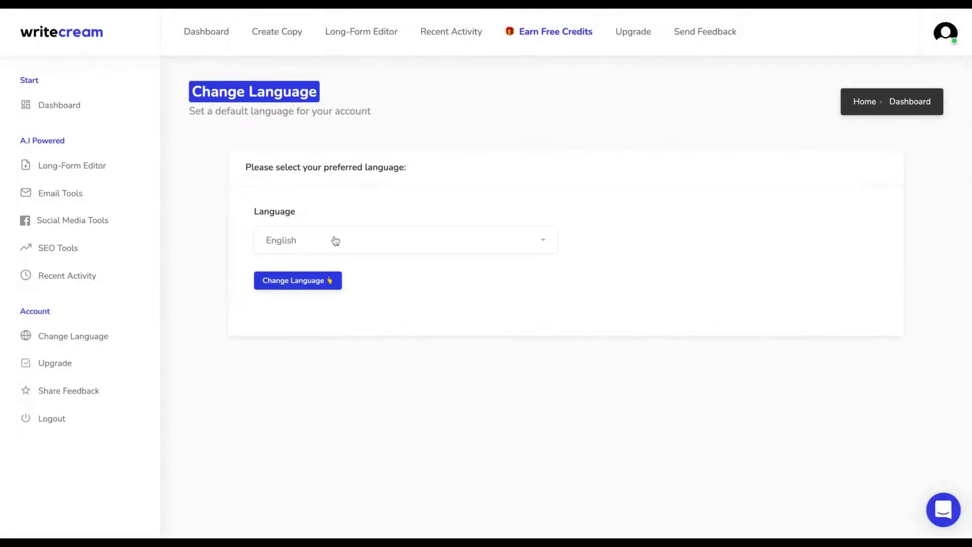
click(347, 240)
scroll(369, 358, down, 1)
scroll(369, 360, down, 5)
scroll(369, 335, down, 4)
scroll(369, 352, down, 6)
scroll(369, 352, down, 5)
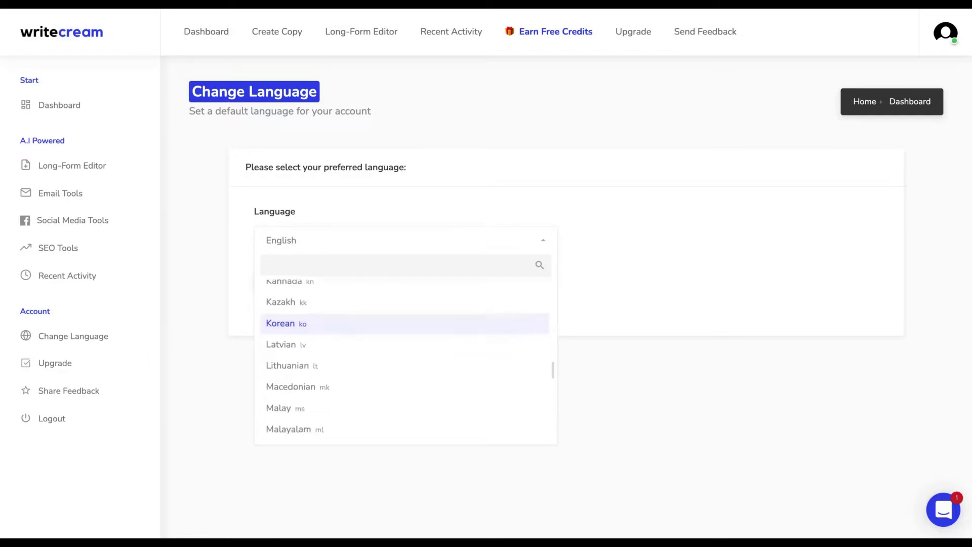
scroll(364, 348, down, 2)
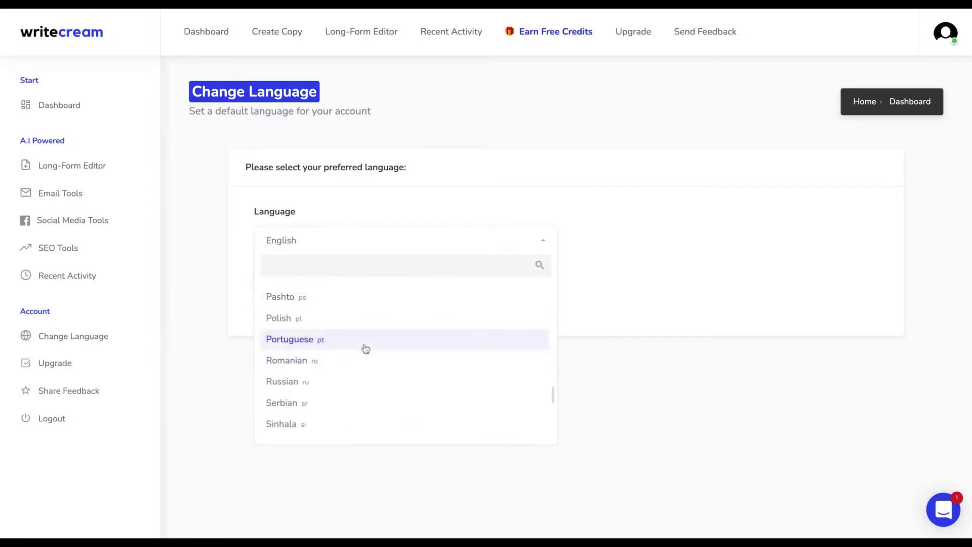
click(365, 348)
- Save Portuguese as the default language and return to the dashboard
click(324, 283)
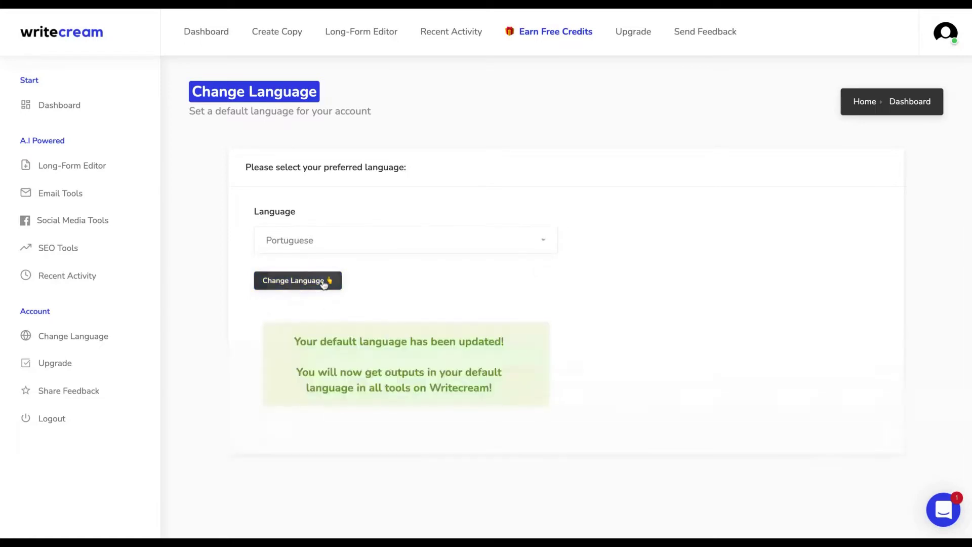
scroll(324, 283, down, 1)
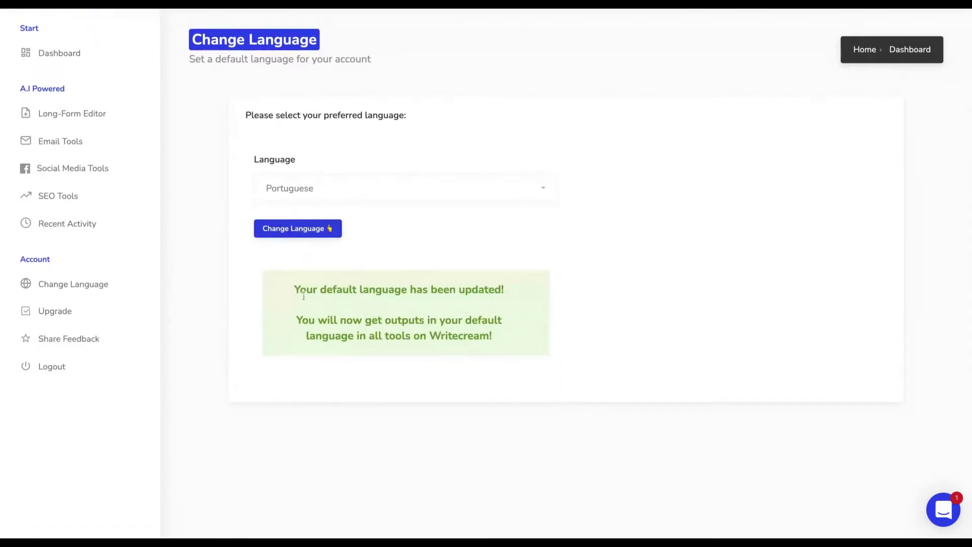
drag(296, 290, 492, 336)
scroll(343, 293, up, 1)
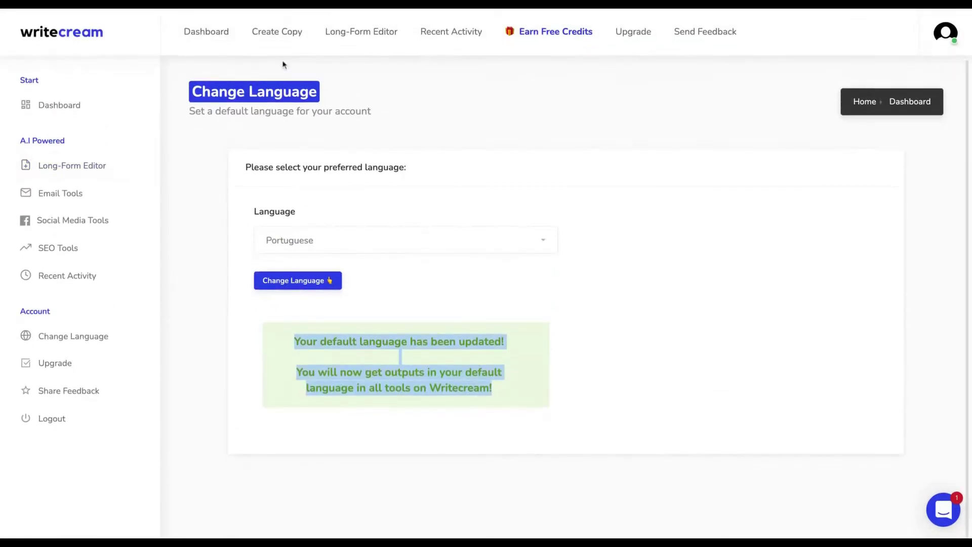
click(59, 106)
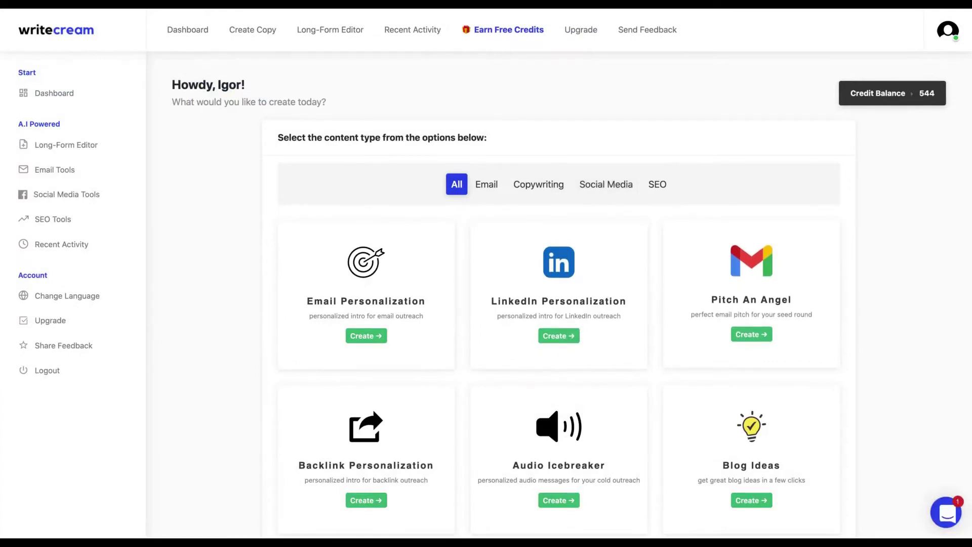
scroll(559, 294, down, 3)
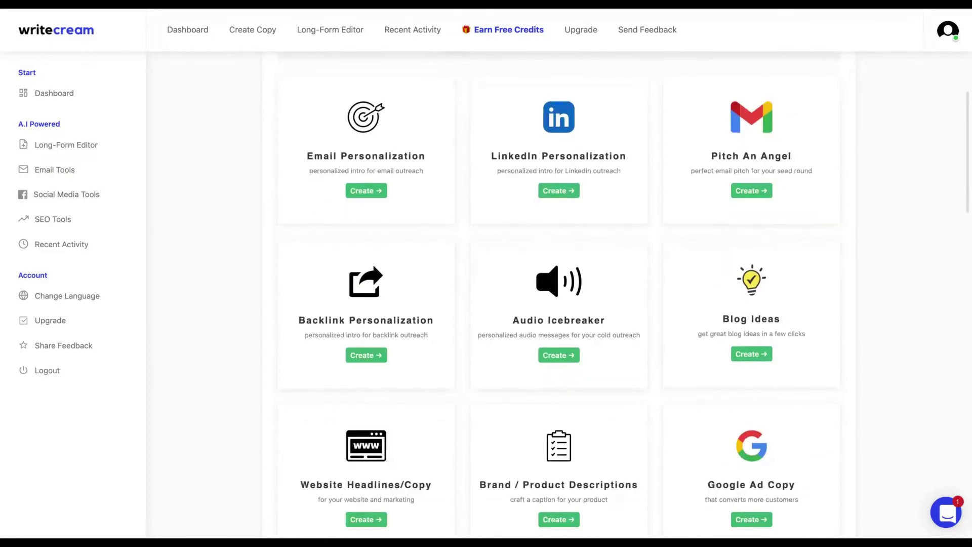
scroll(559, 293, down, 20)
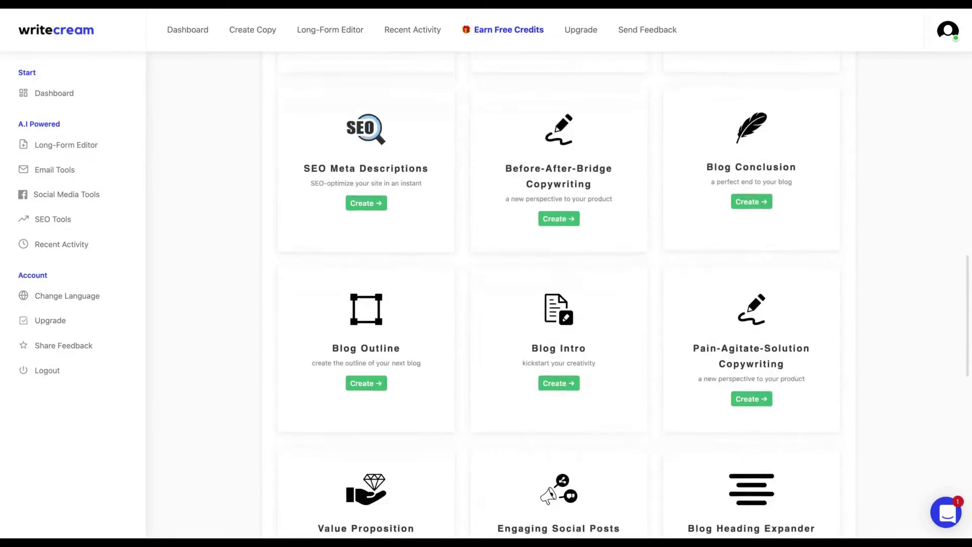
scroll(559, 294, up, 17)
scroll(612, 182, up, 10)
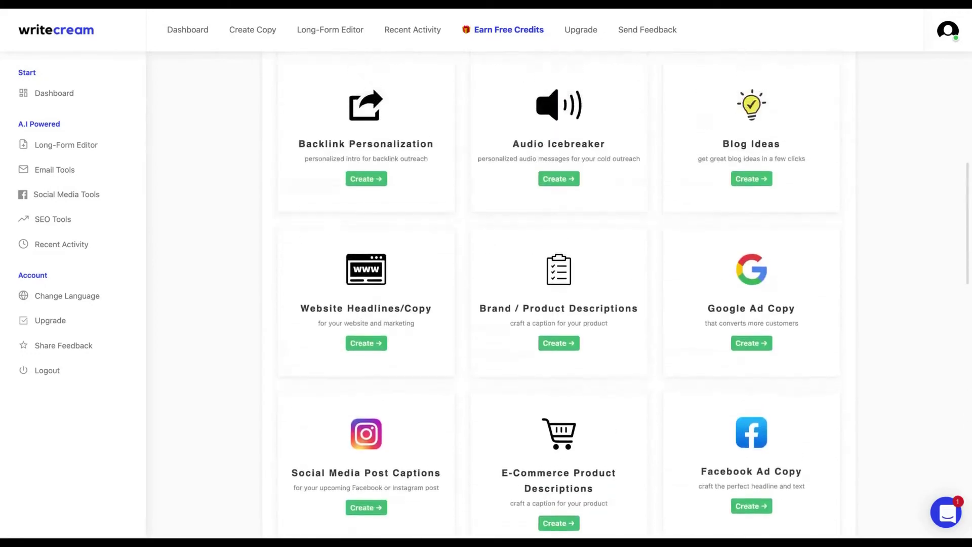
scroll(686, 207, up, 1)
scroll(685, 206, down, 1)
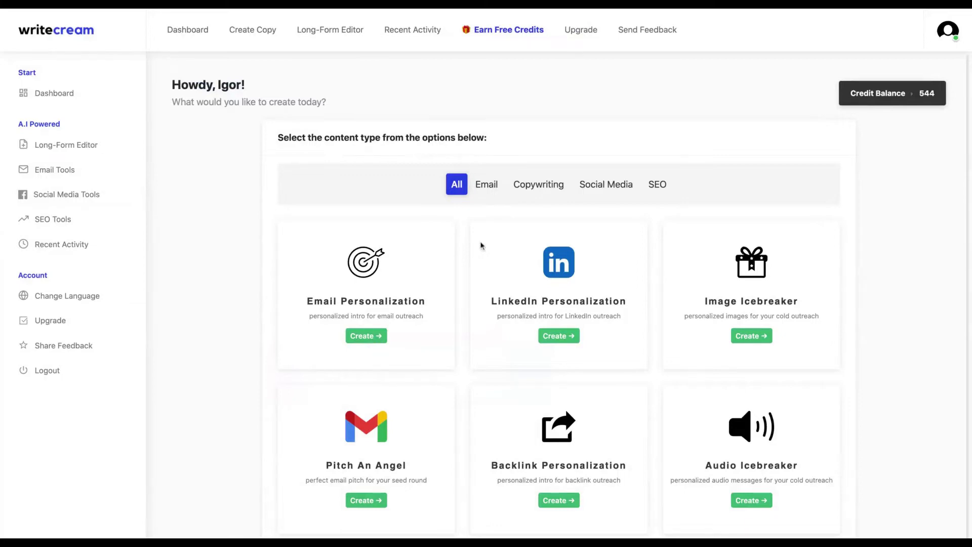
scroll(481, 245, down, 1)
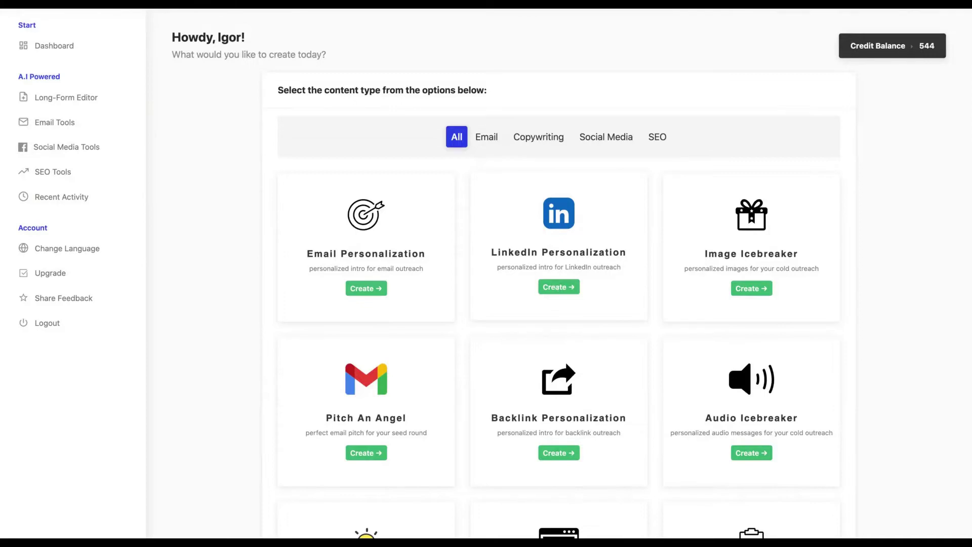
- Paste a LinkedIn profile URL into LinkedIn Personalization and generate an intro
click(559, 287)
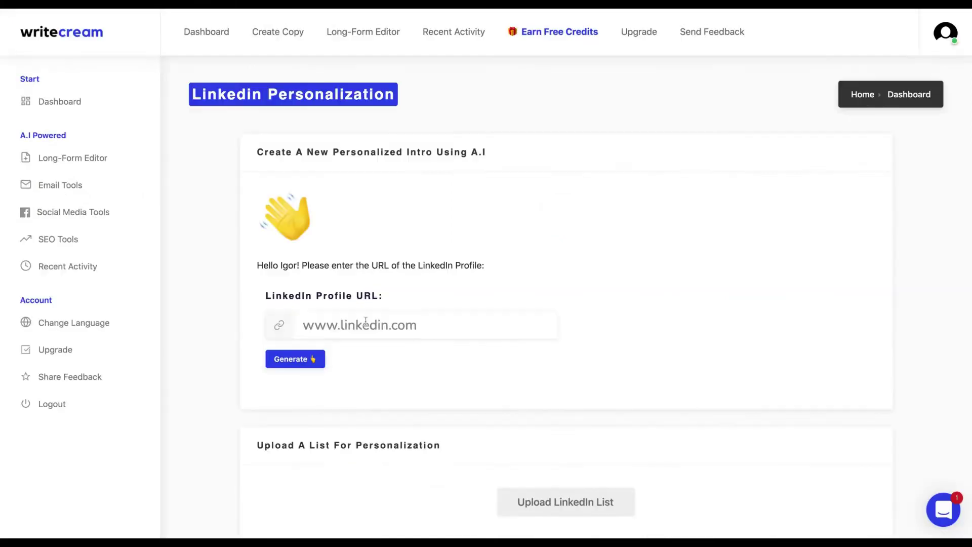
click(366, 325)
text(https://www.linkedin.com/in/igorddp/)
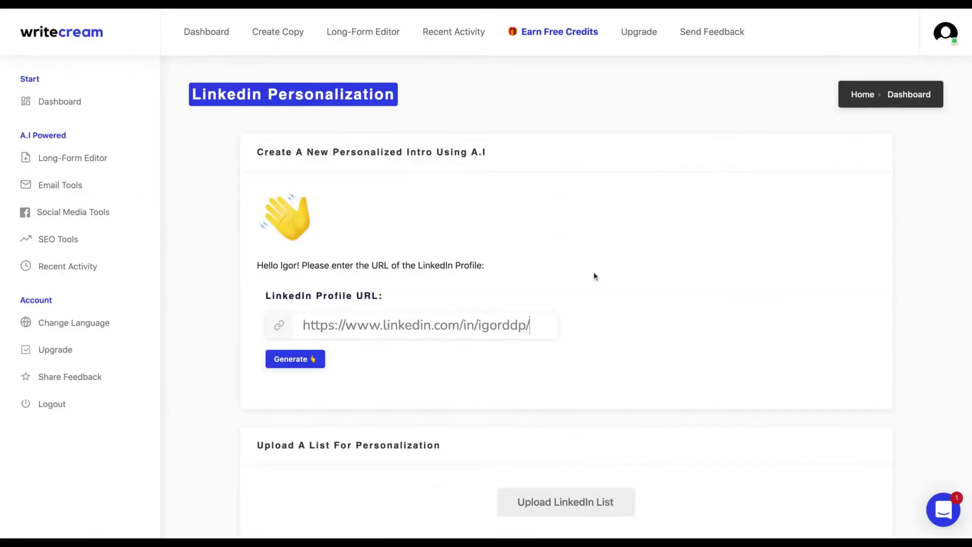
scroll(595, 276, down, 1)
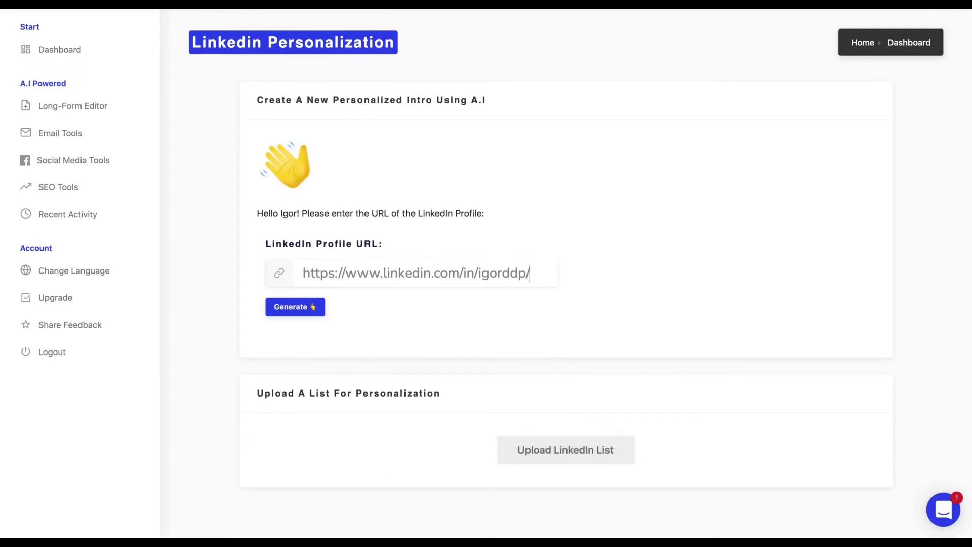
click(295, 307)
- Generate two more alternative personalized intros from the same profile
scroll(470, 126, down, 3)
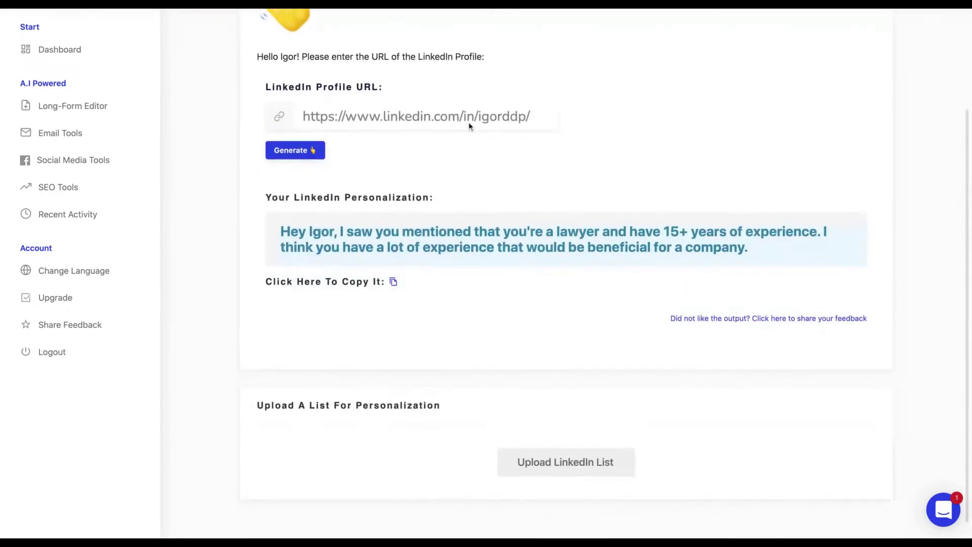
scroll(467, 127, up, 2)
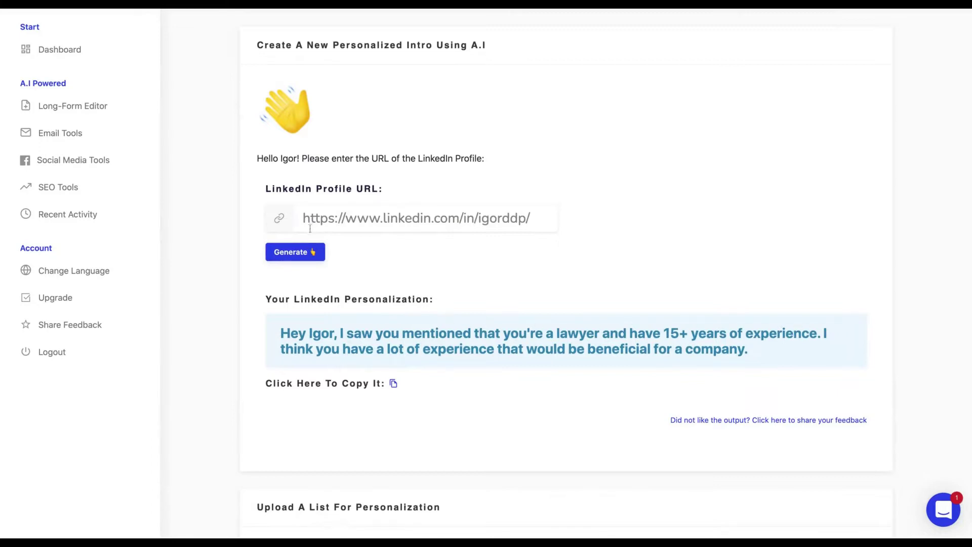
click(290, 256)
scroll(354, 256, down, 3)
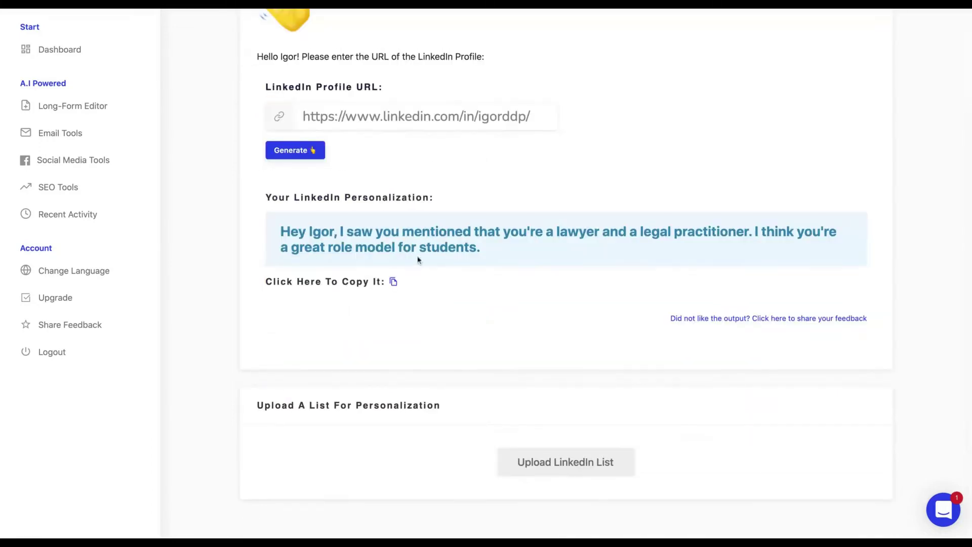
click(310, 158)
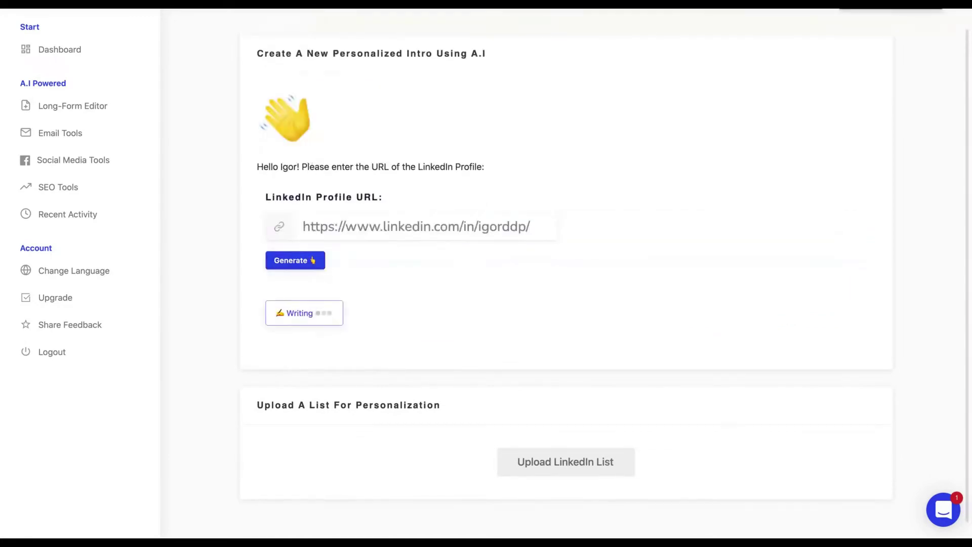
scroll(331, 235, up, 3)
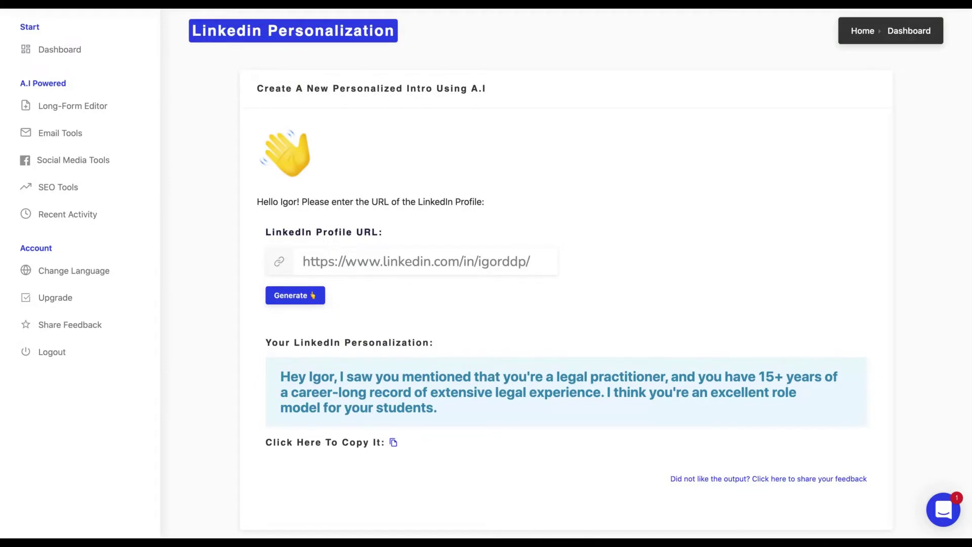
scroll(343, 421, up, 2)
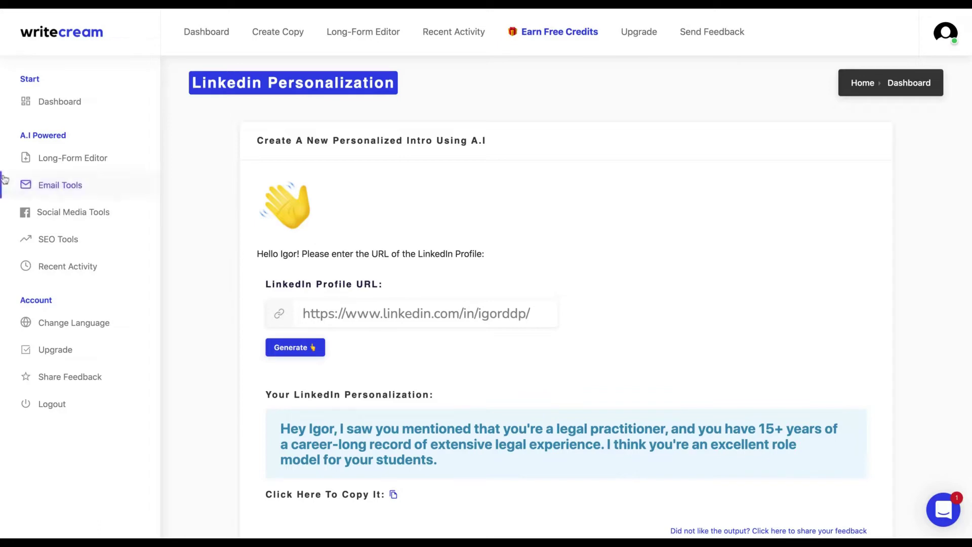
- Filter to Email tools, open Email Personalization, and generate intros for a pasted LinkedIn URL
click(73, 199)
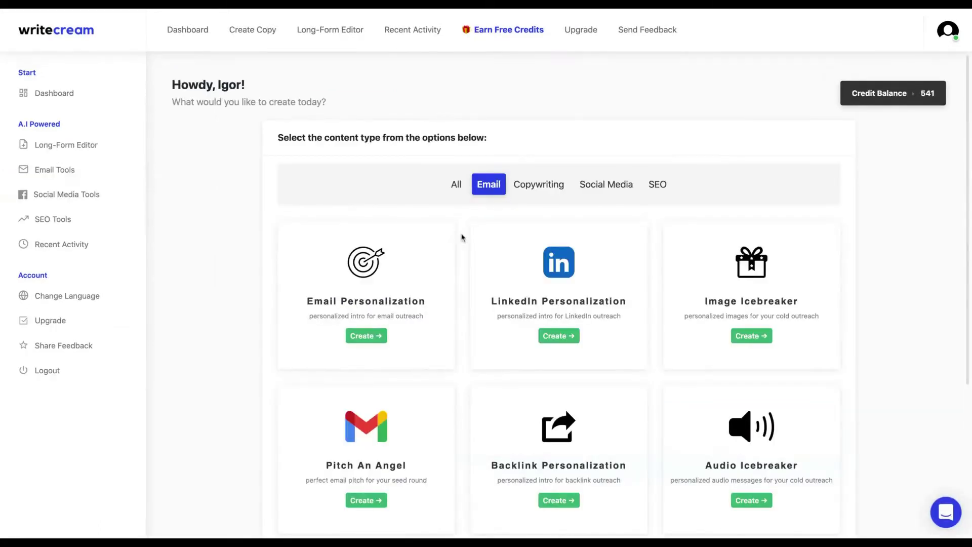
scroll(461, 235, down, 3)
scroll(461, 237, up, 3)
scroll(462, 237, down, 2)
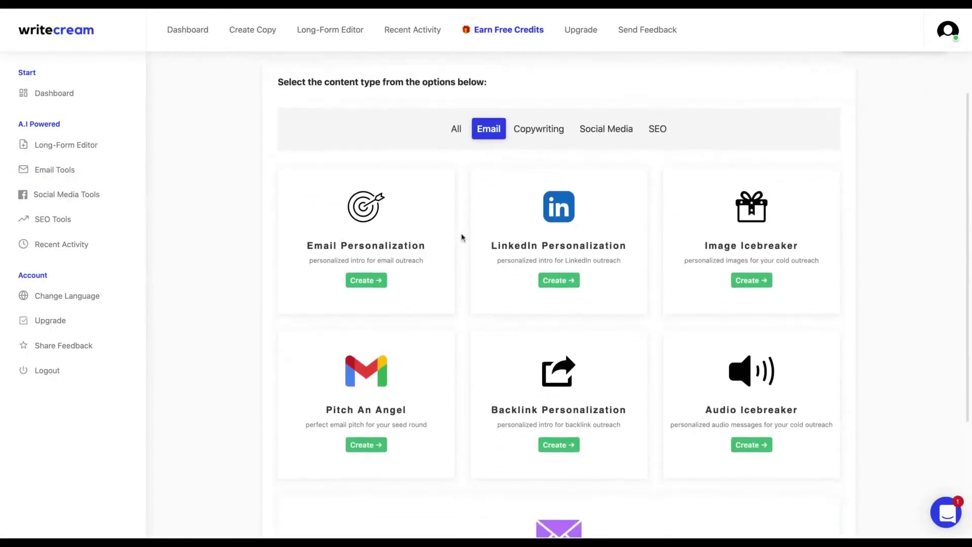
scroll(462, 237, down, 1)
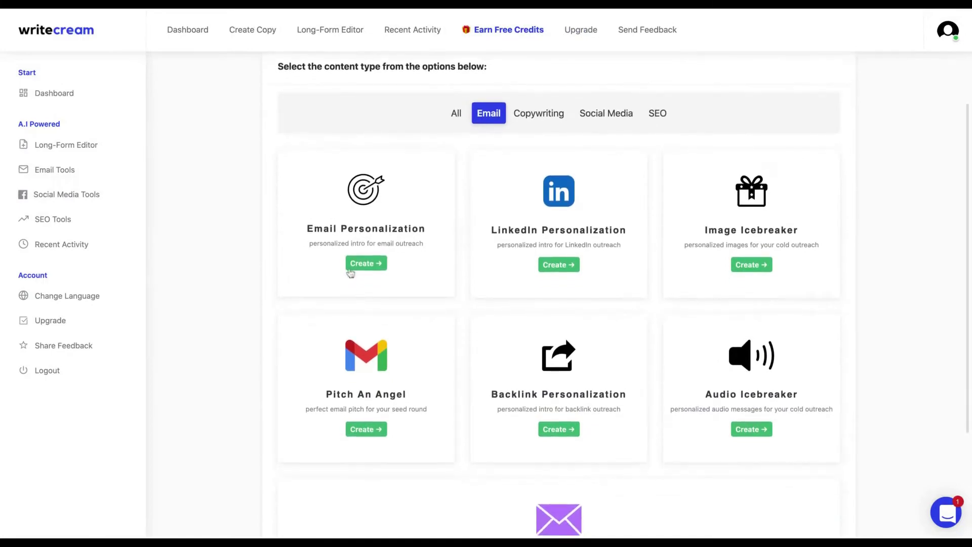
click(368, 269)
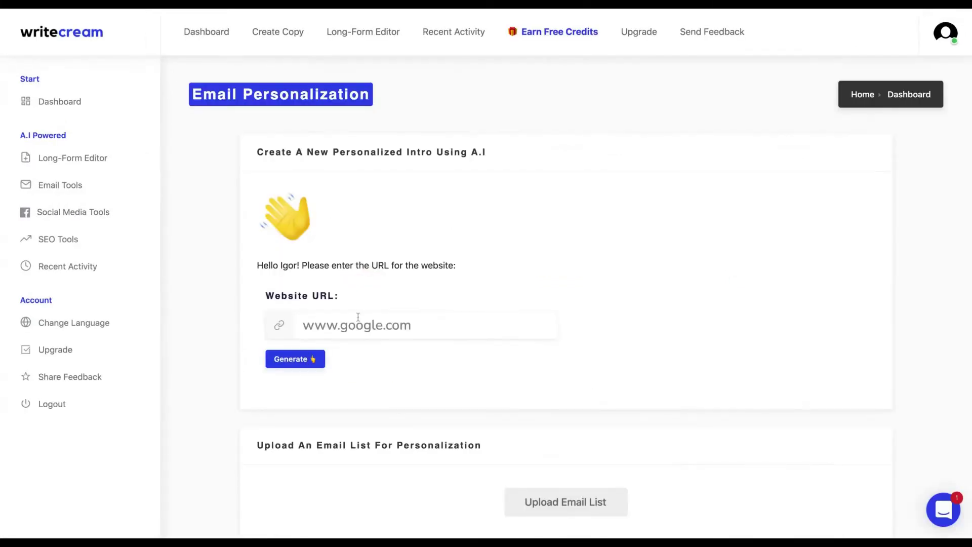
text(https://www.linkedin.com/in/igorddp/)
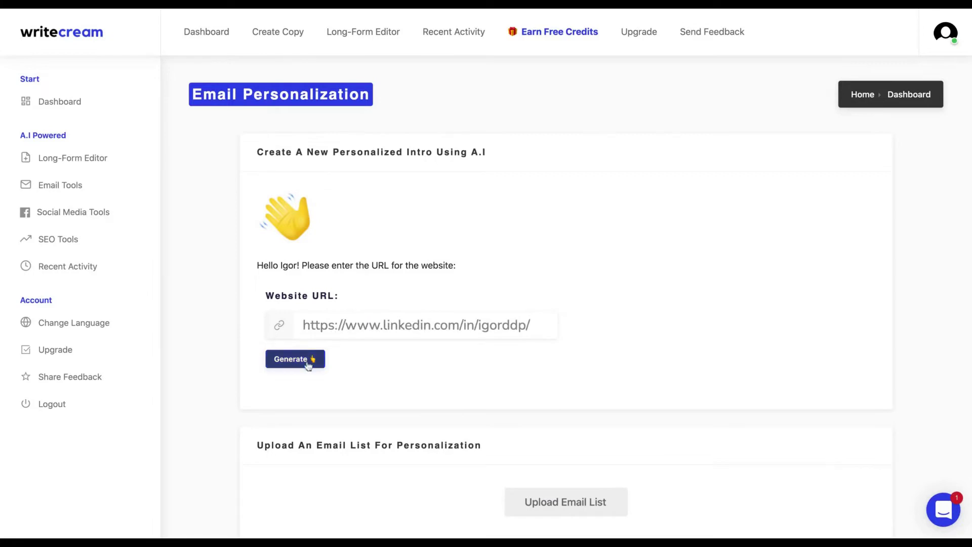
click(308, 363)
scroll(307, 367, down, 1)
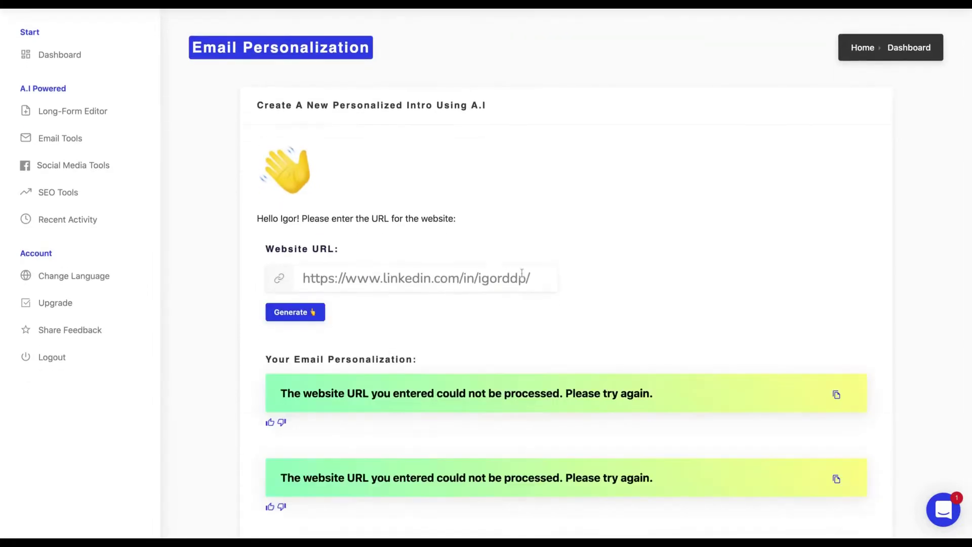
click(538, 280)
key(shift+Home)
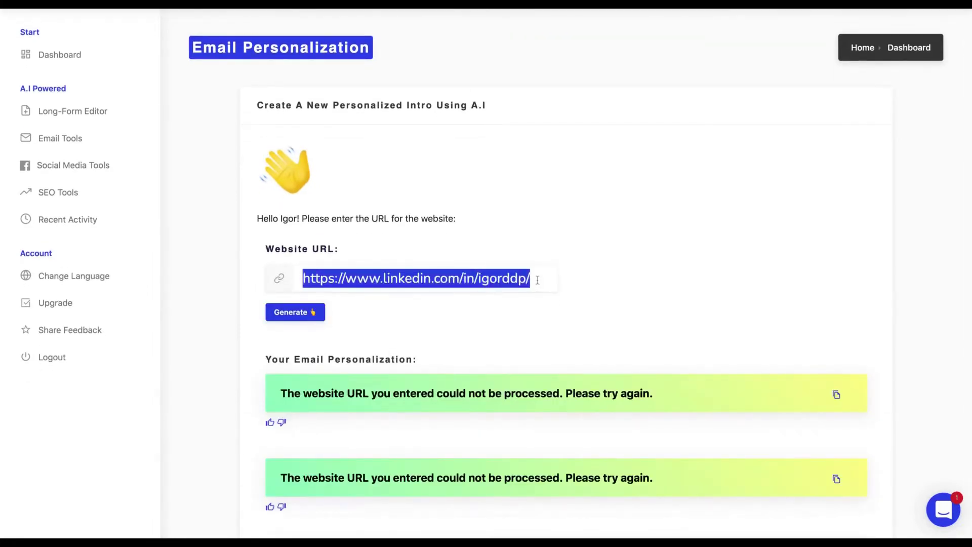
text(https://igorpereira.com)
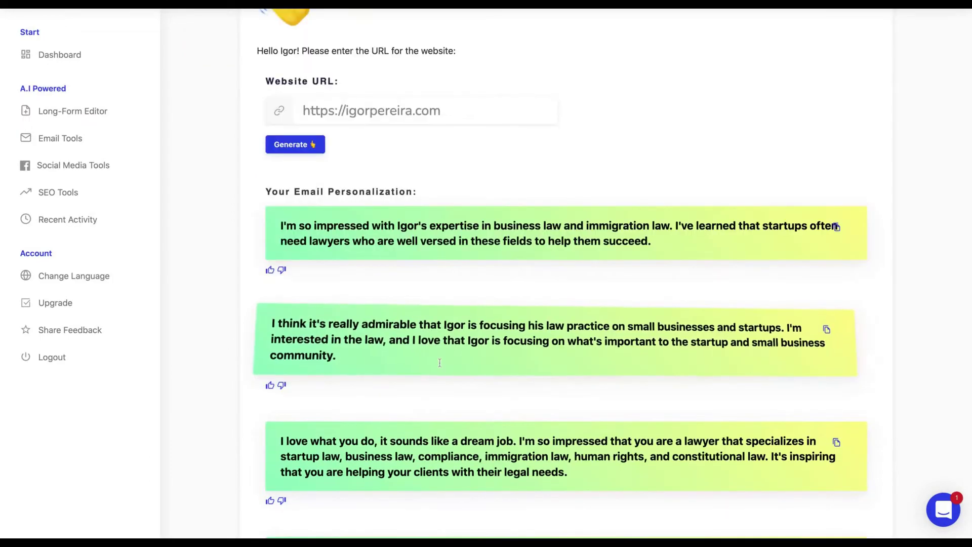
scroll(442, 388, up, 3)
scroll(476, 356, down, 5)
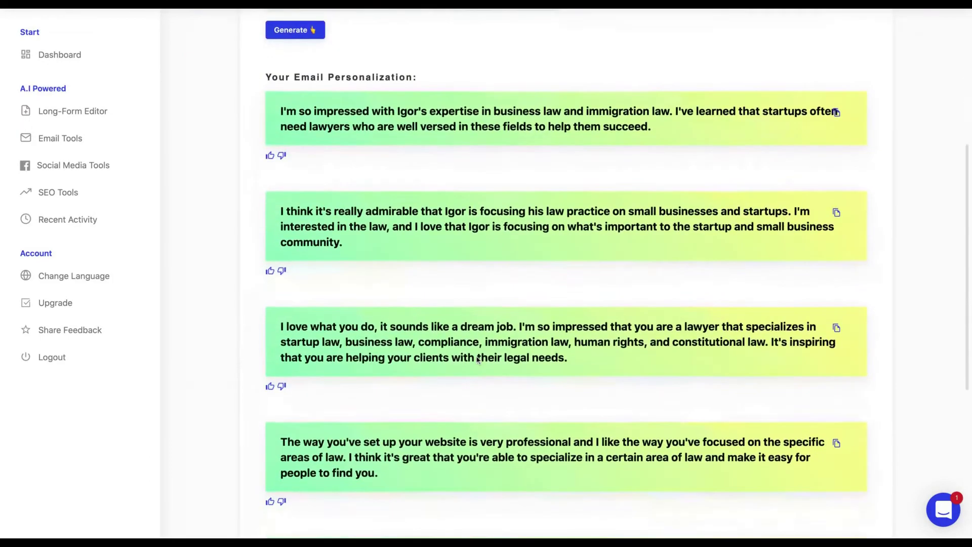
scroll(477, 358, down, 5)
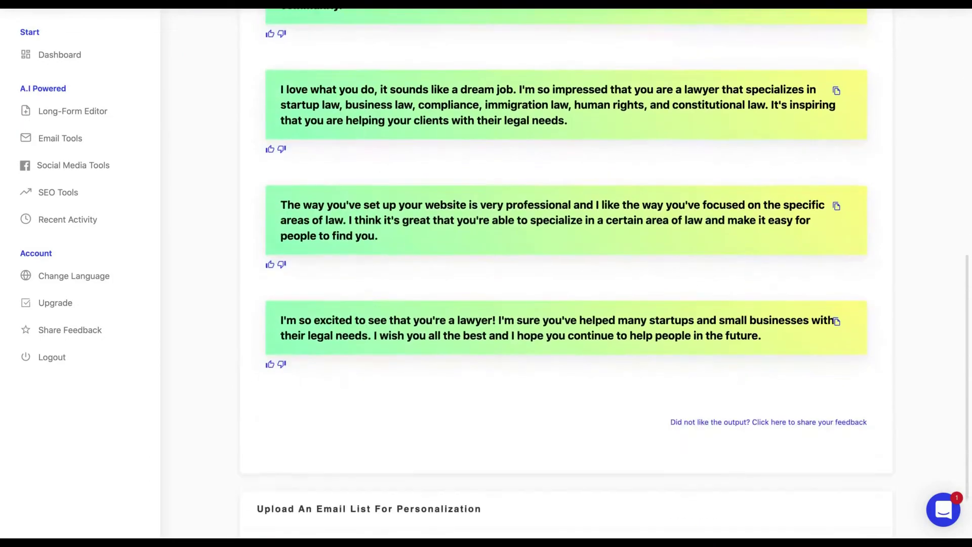
scroll(479, 338, up, 3)
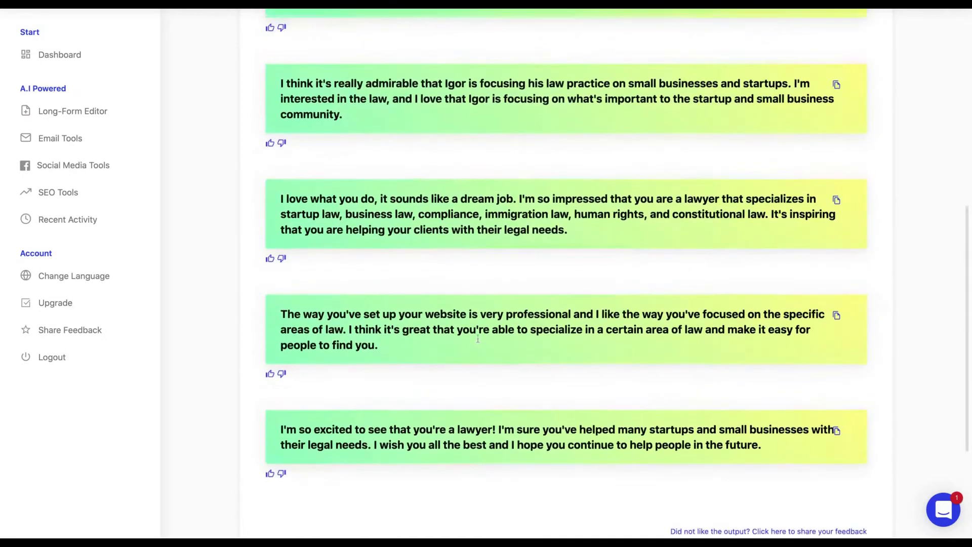
scroll(478, 338, up, 1)
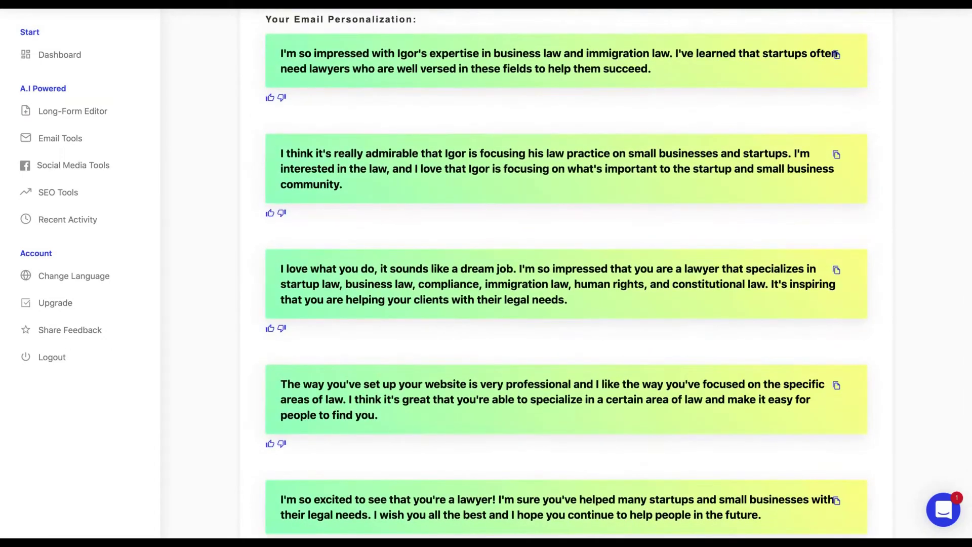
scroll(478, 339, up, 3)
scroll(527, 274, up, 5)
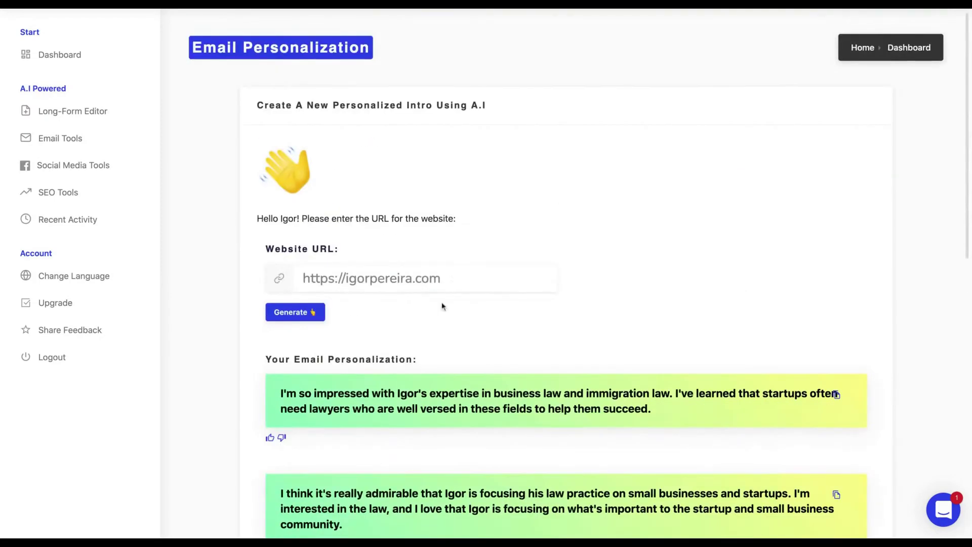
drag(457, 276, 345, 278)
text(apple.com)
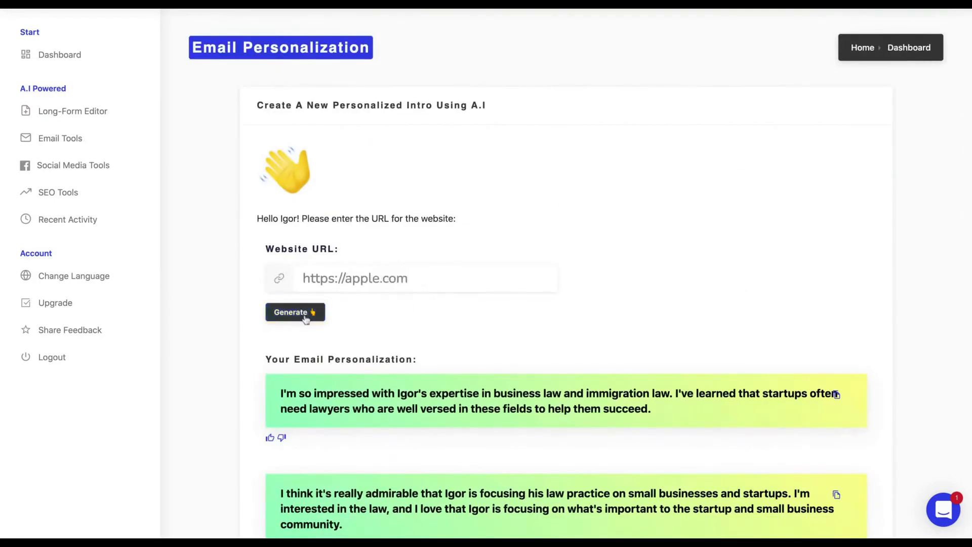
key(Return)
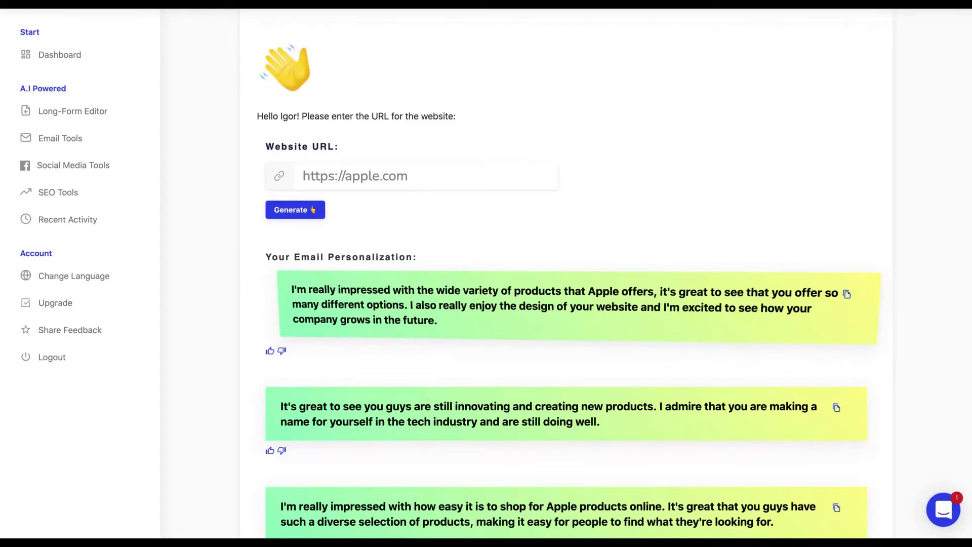
- Expand the headline 'How to start using Bramework?' in the Blog Heading Expander
scroll(625, 263, up, 2)
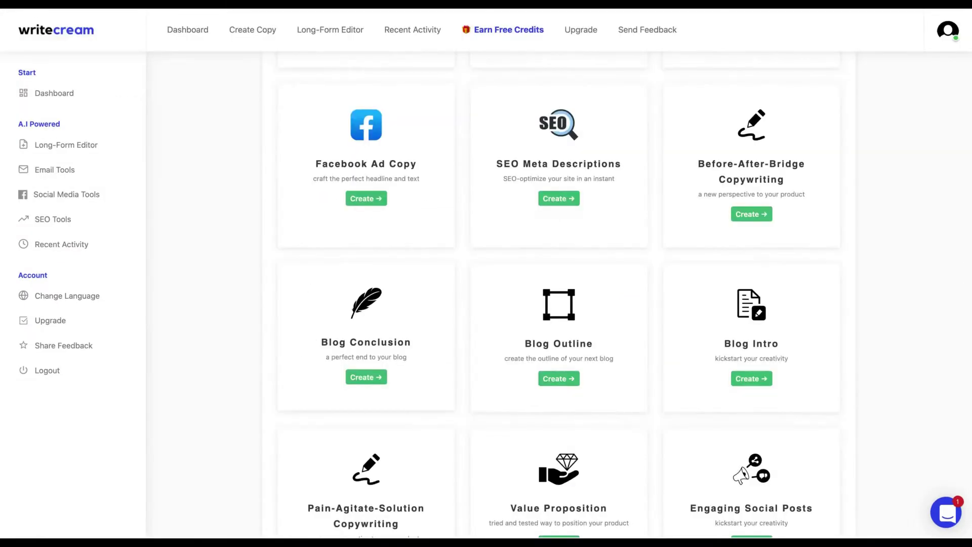
scroll(558, 294, down, 2)
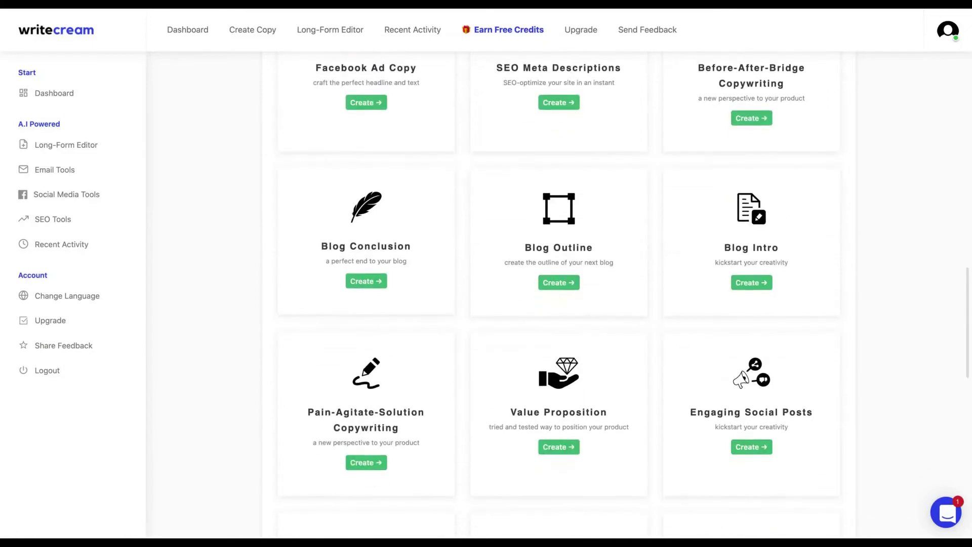
scroll(558, 294, down, 5)
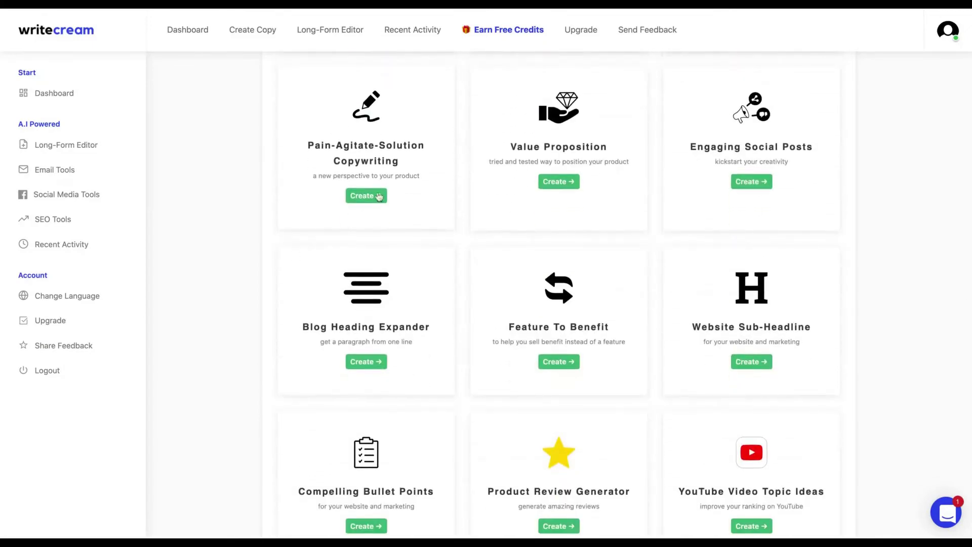
click(366, 361)
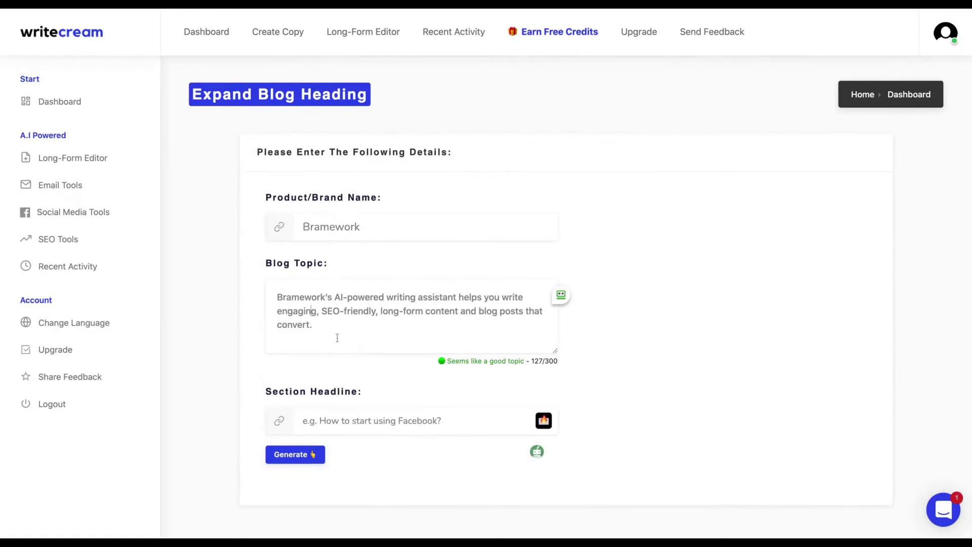
click(354, 421)
text(How to start using Bramewo)
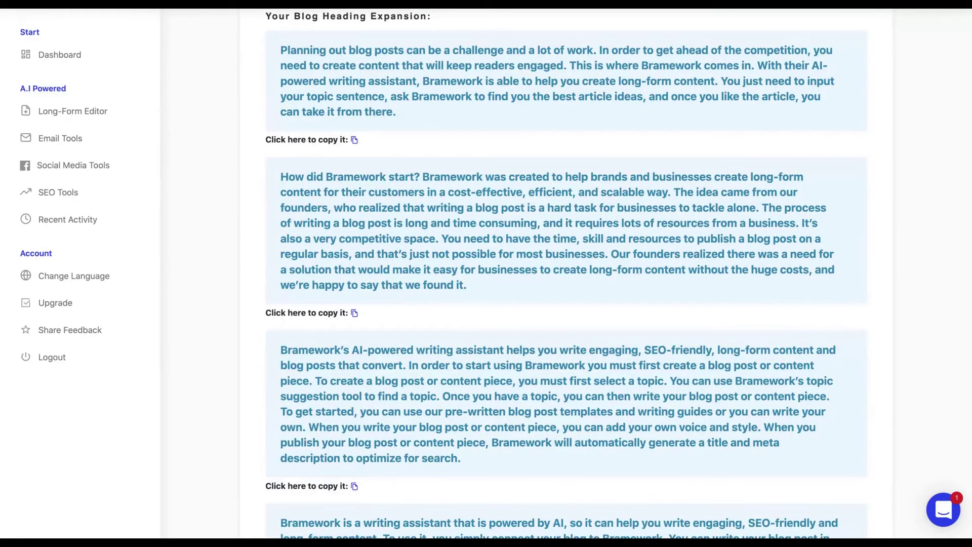
scroll(310, 202, up, 8)
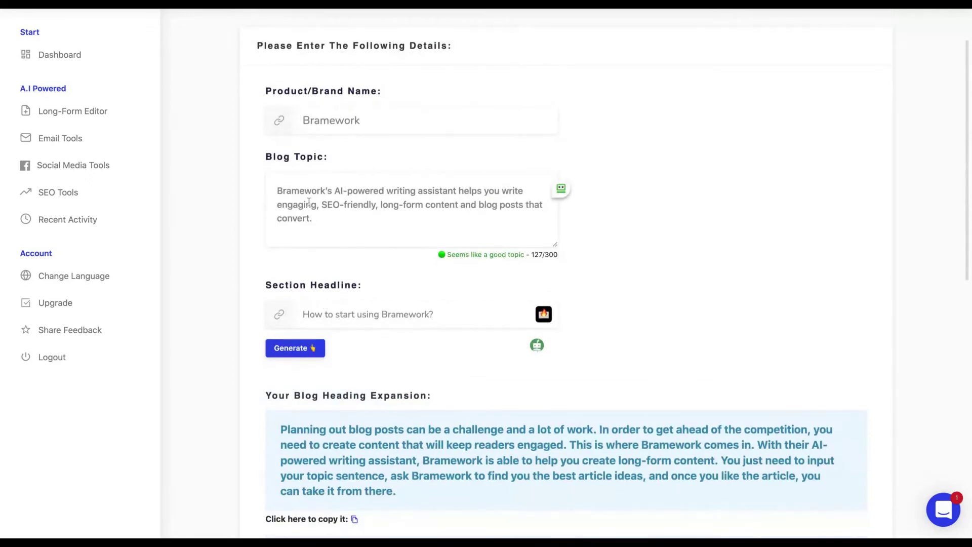
scroll(450, 393, down, 8)
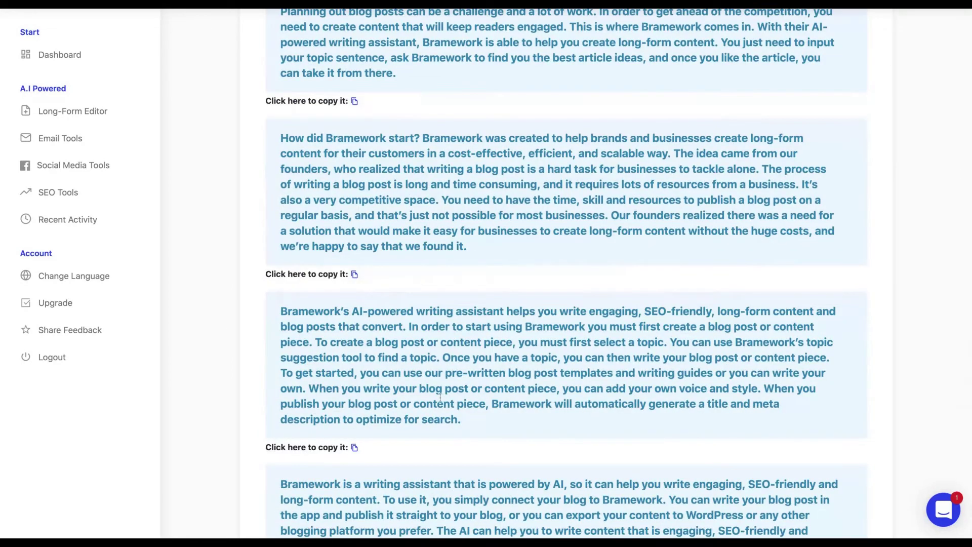
scroll(440, 398, up, 9)
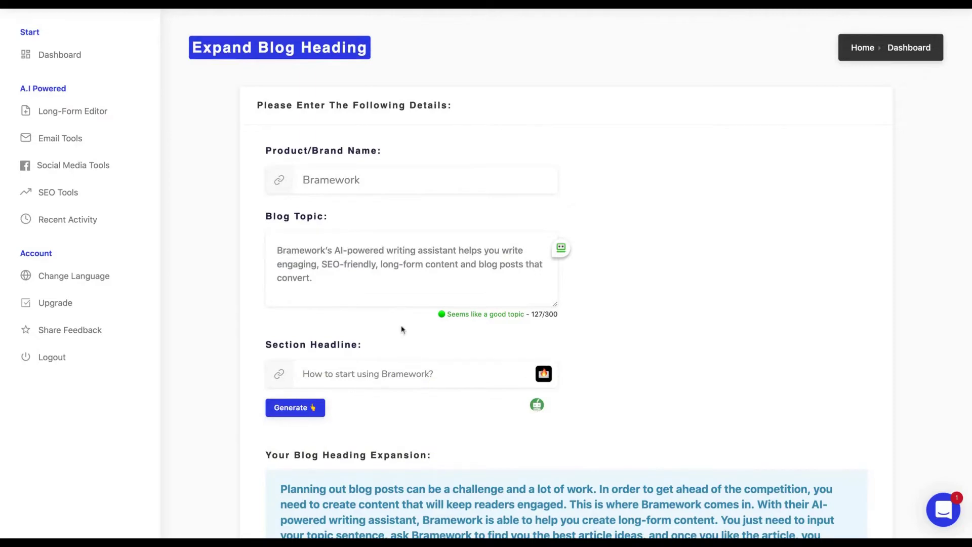
scroll(401, 325, down, 6)
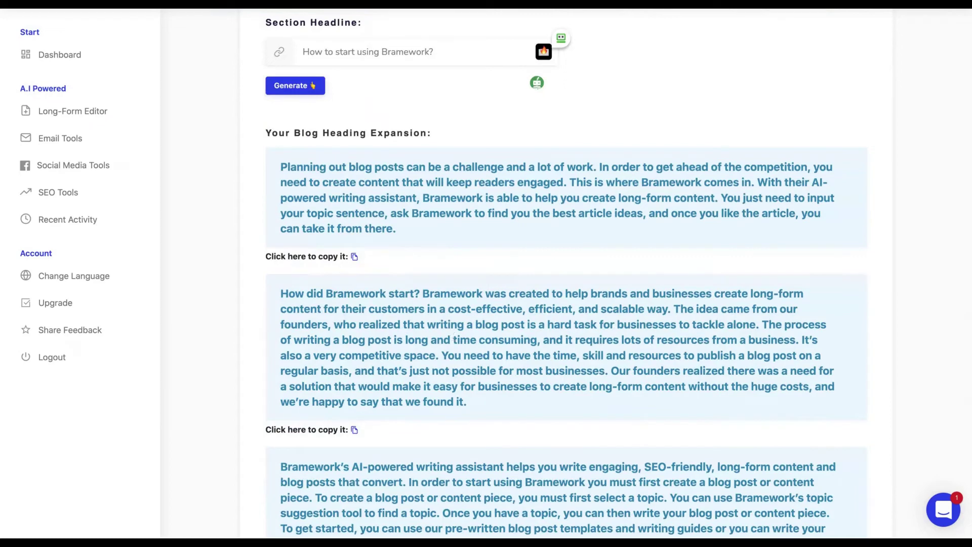
- Open the Audio Icebreaker and enter the prospect's website URL
scroll(256, 269, up, 1)
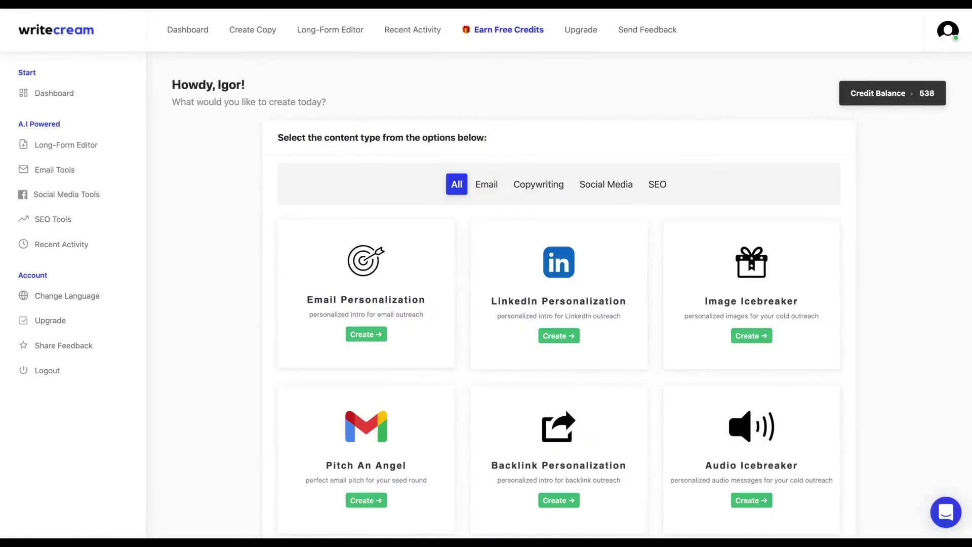
scroll(561, 297, down, 3)
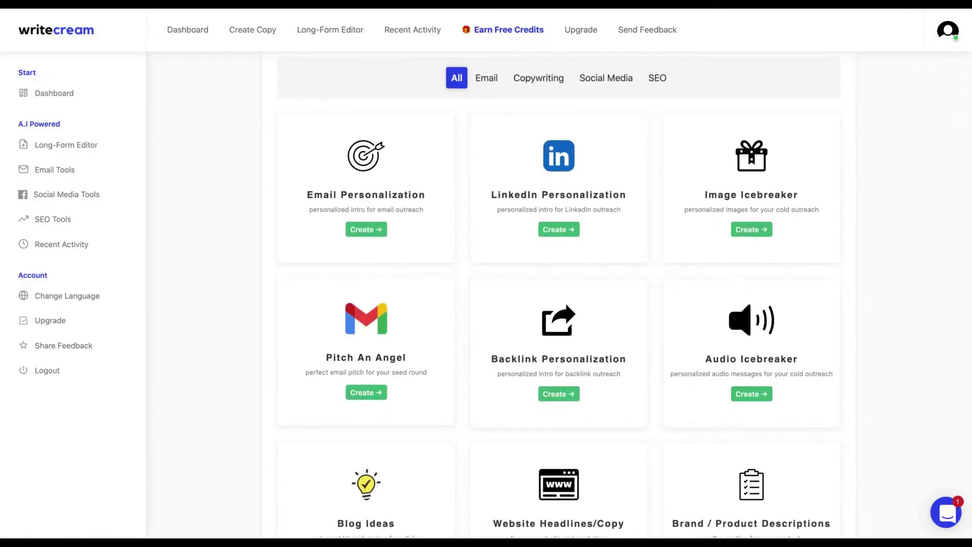
scroll(558, 298, down, 5)
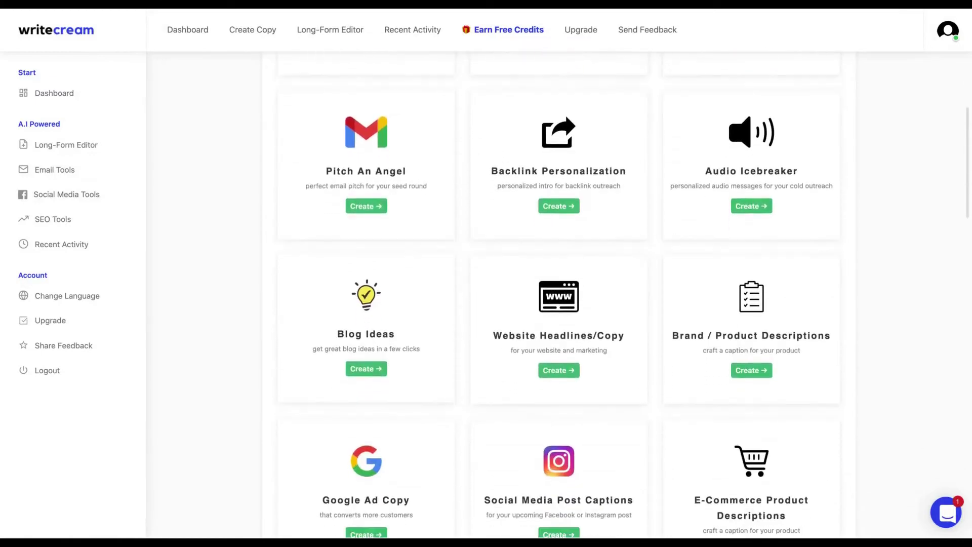
scroll(559, 295, down, 11)
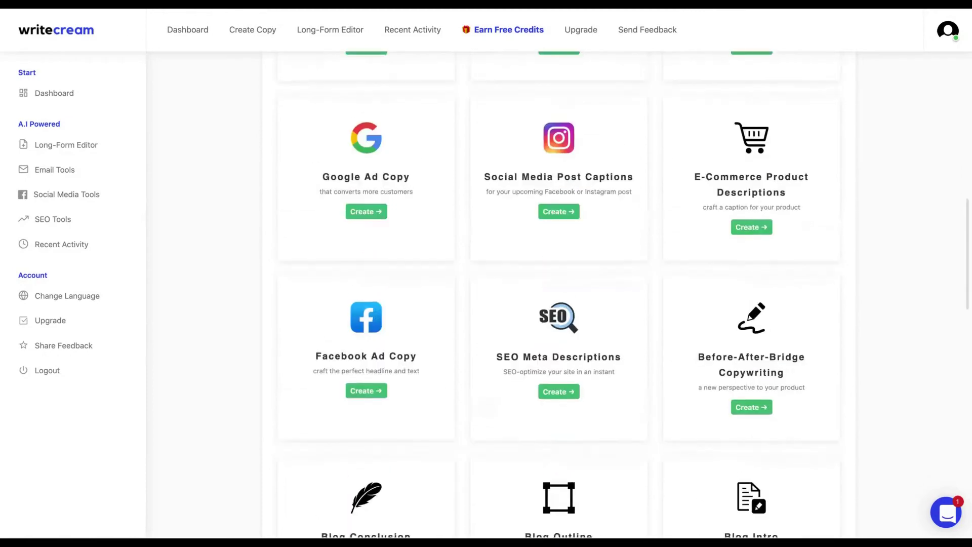
scroll(559, 295, down, 4)
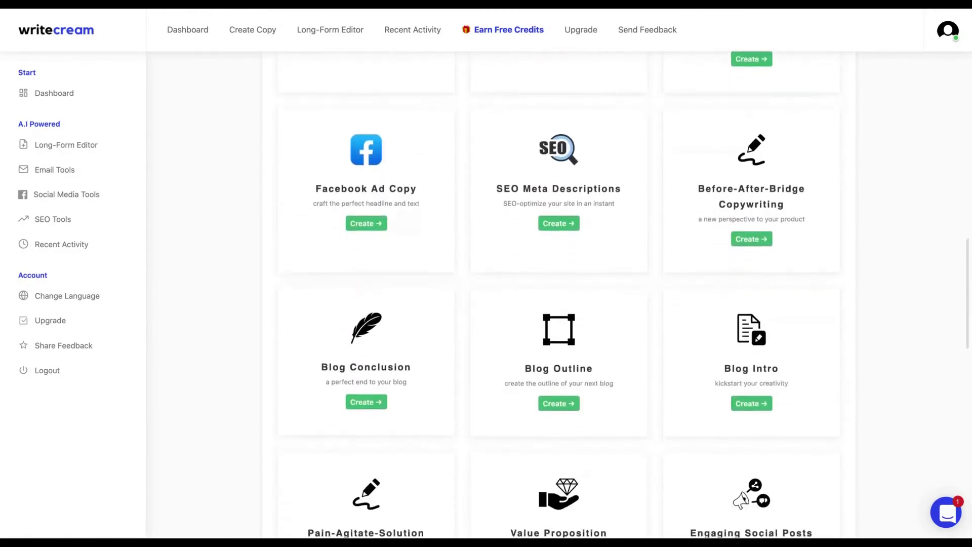
scroll(558, 295, up, 8)
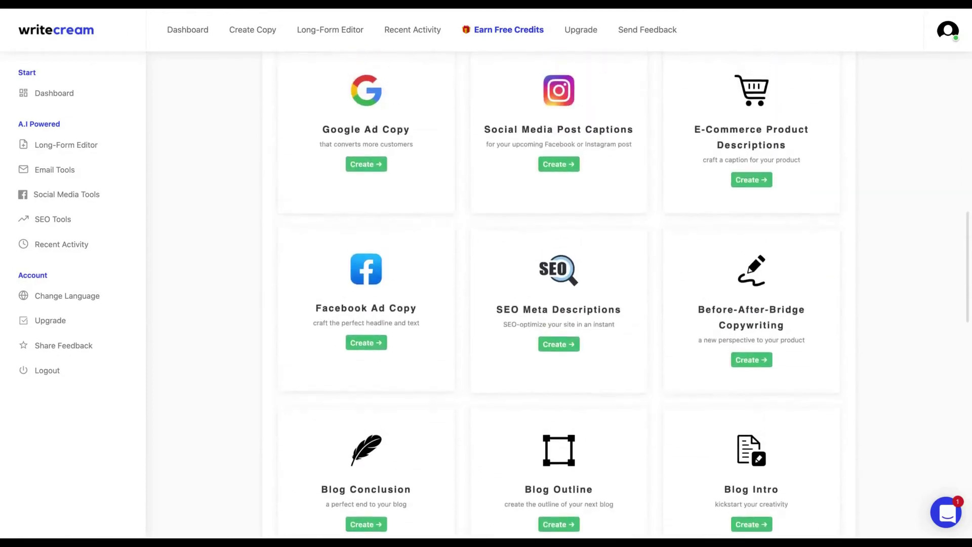
scroll(743, 185, up, 6)
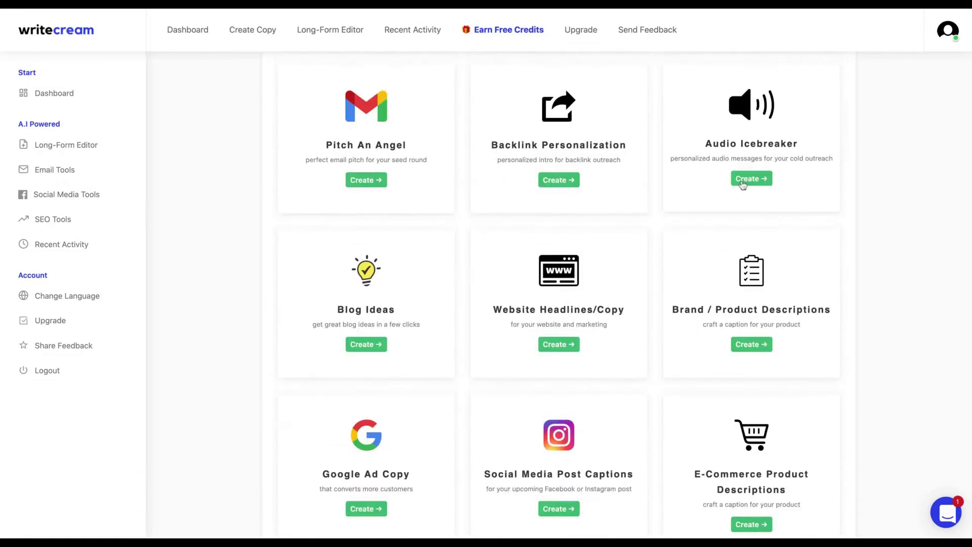
click(743, 183)
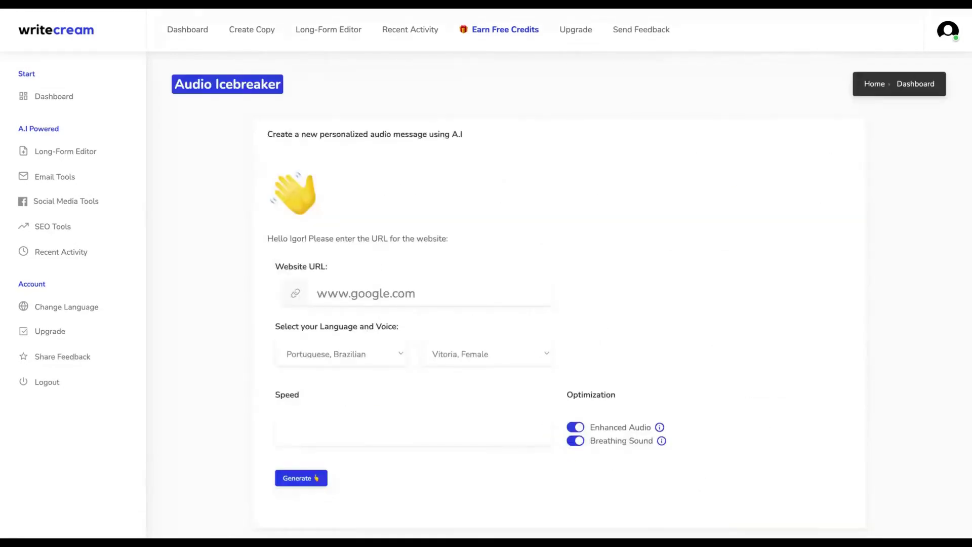
text(http)
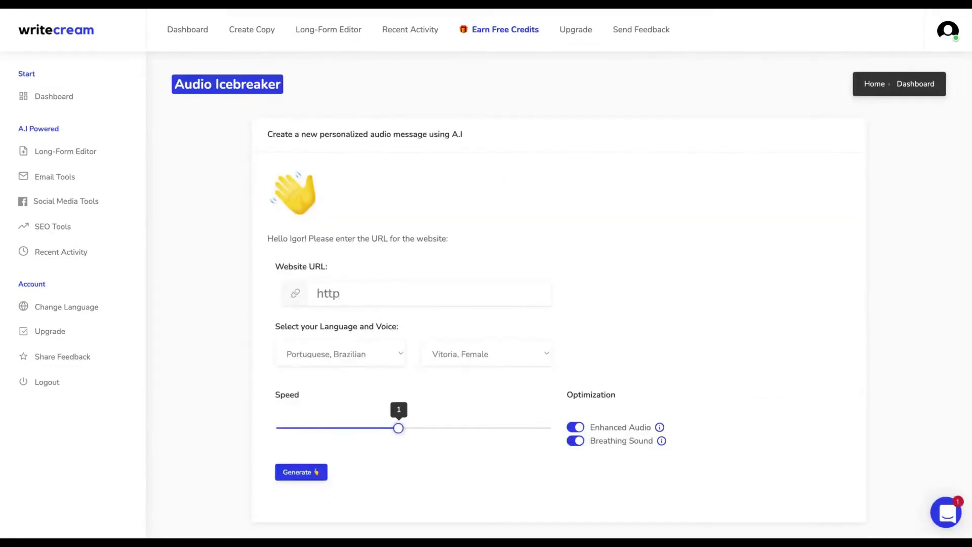
text(s://igorpereira.com)
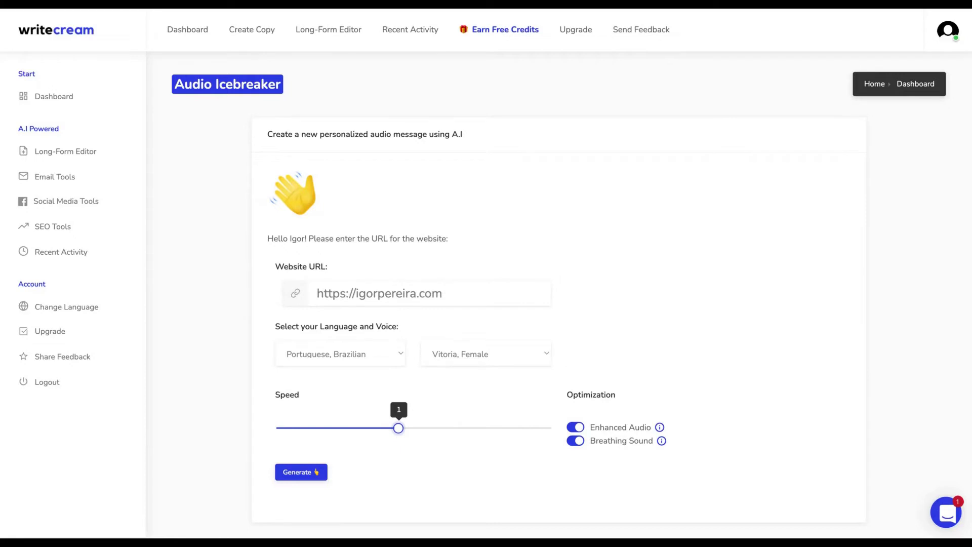
- Generate an English, US audio message with the Joanna, Female voice, then pause playback
click(445, 354)
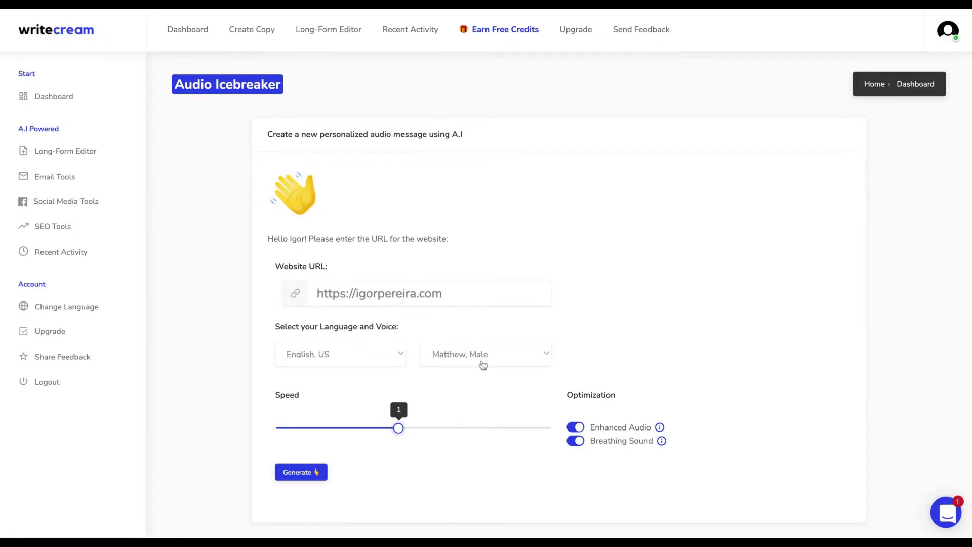
click(299, 472)
scroll(289, 416, down, 2)
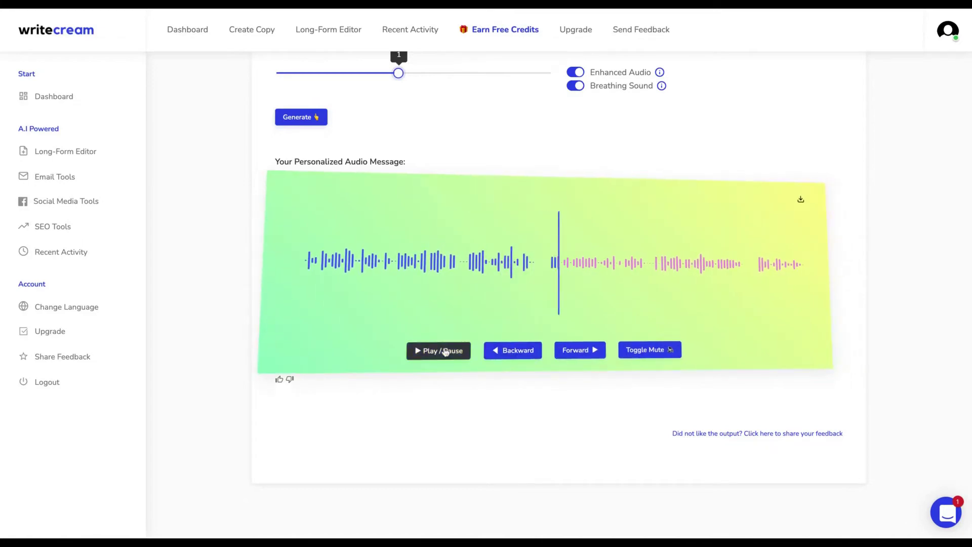
click(444, 351)
scroll(445, 352, up, 7)
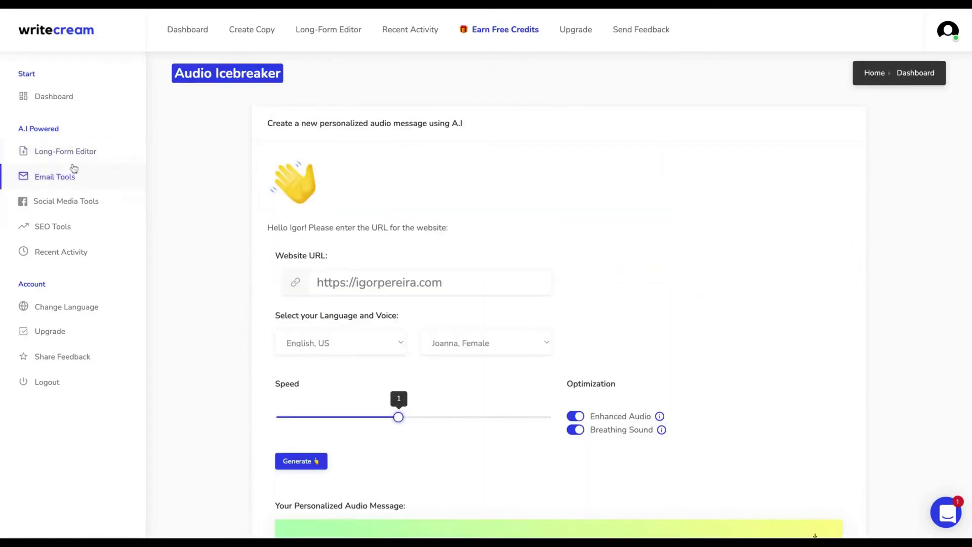
- Open Email Tools and review the generated angel investor pitch emails for Bramework
click(43, 188)
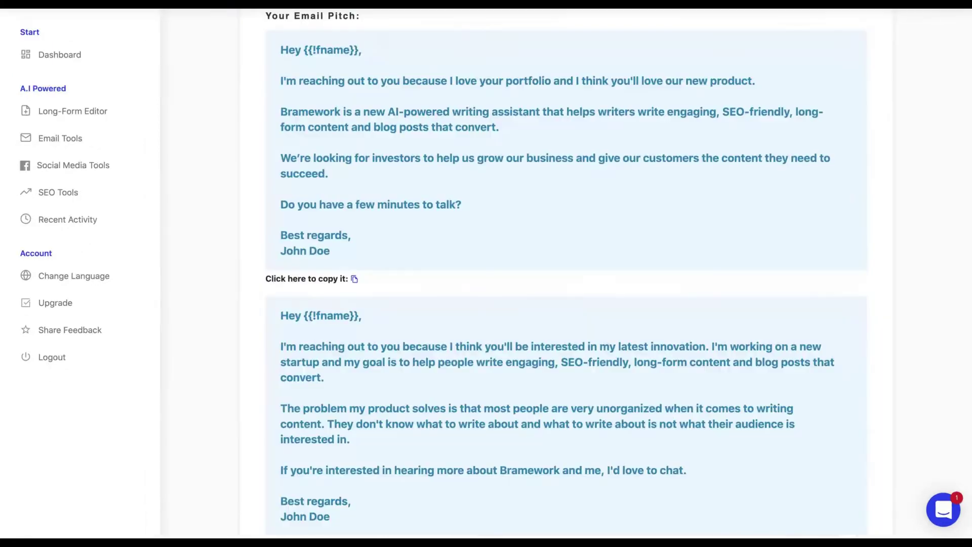
scroll(298, 99, up, 2)
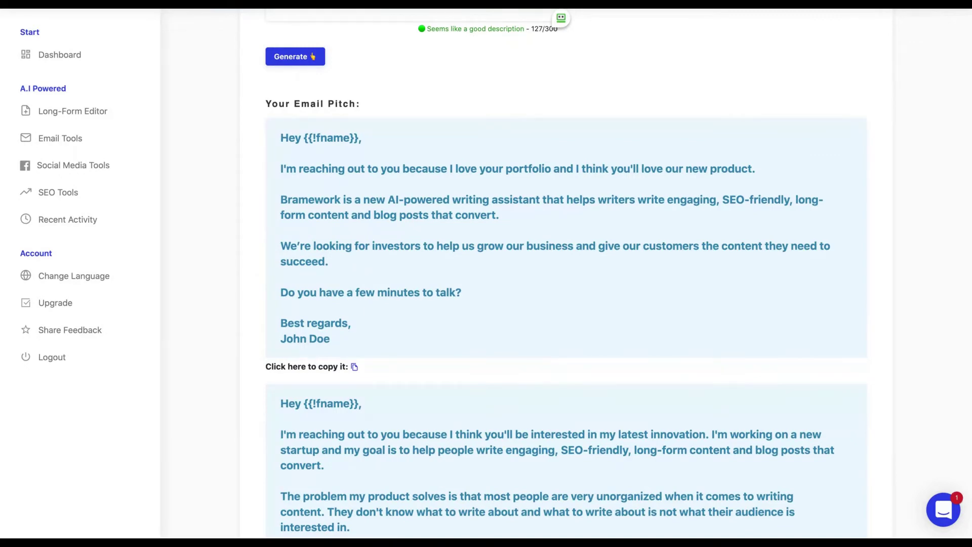
scroll(567, 274, down, 12)
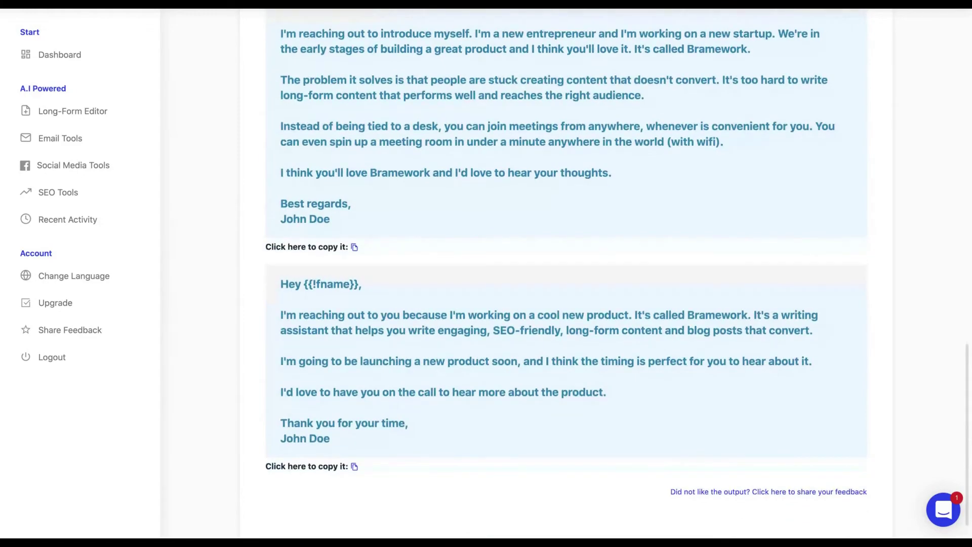
scroll(566, 274, up, 12)
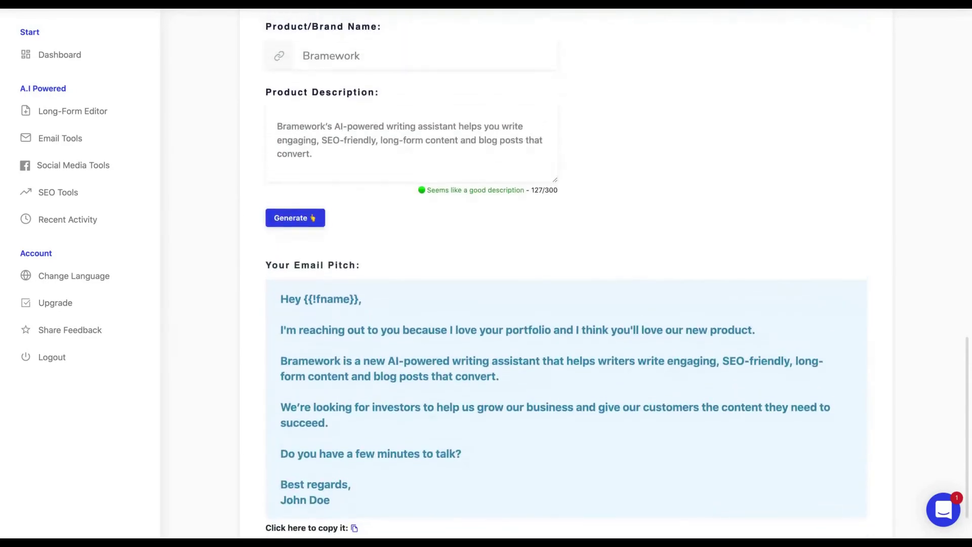
scroll(310, 515, up, 3)
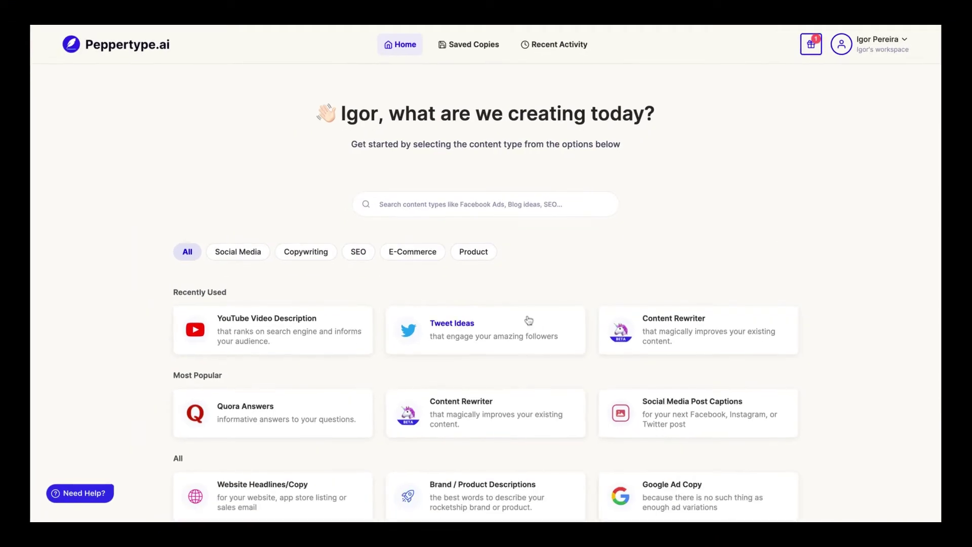
- Scroll through Peppertype's Home content types to find the YouTube Video Description card
scroll(529, 321, down, 7)
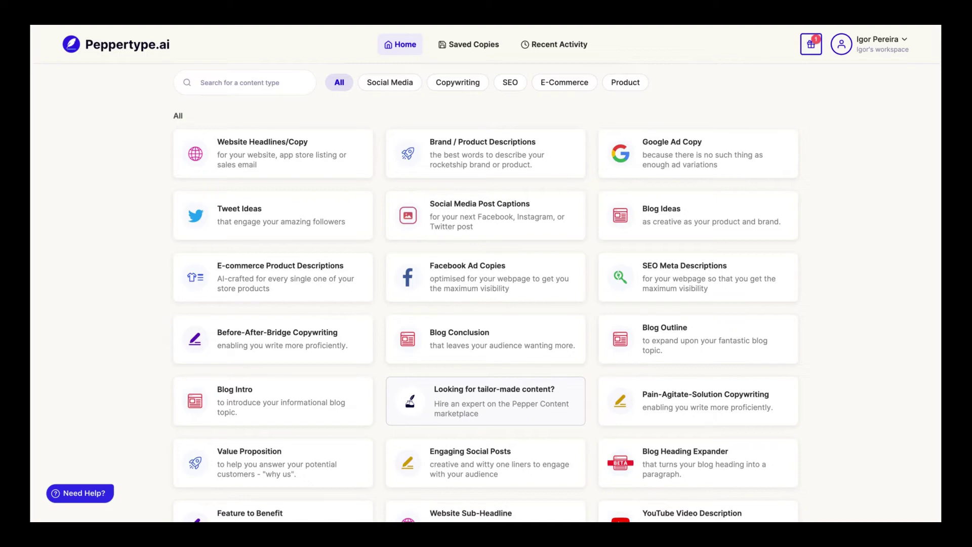
scroll(458, 304, down, 8)
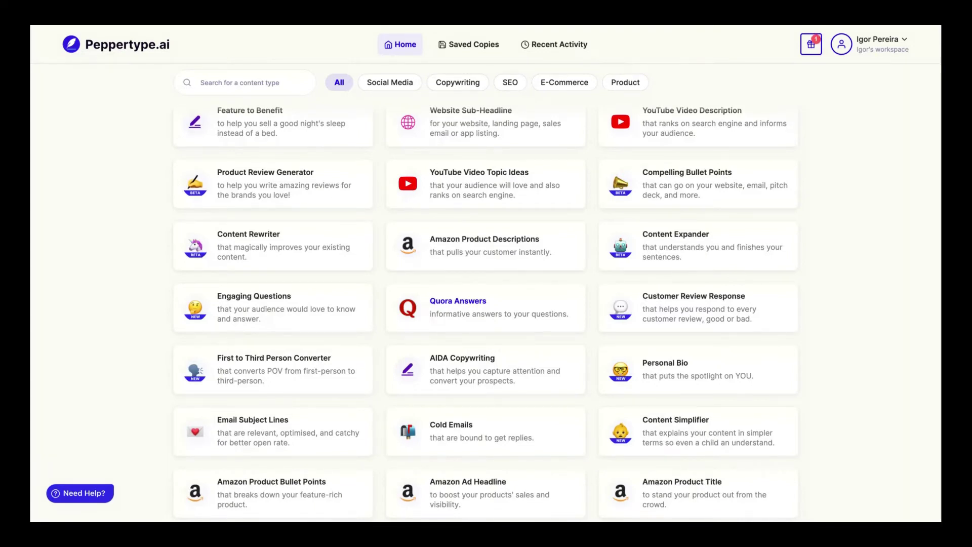
scroll(486, 304, up, 15)
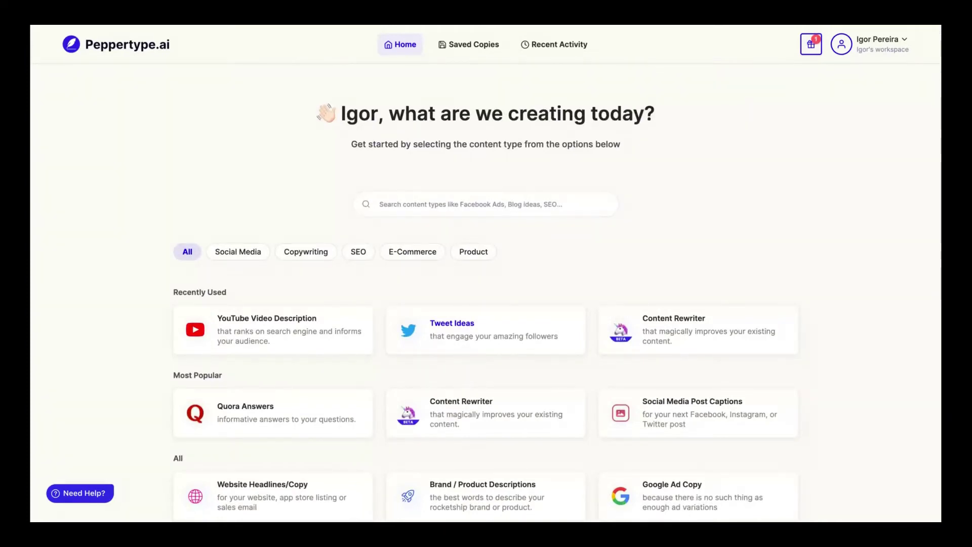
scroll(486, 304, down, 2)
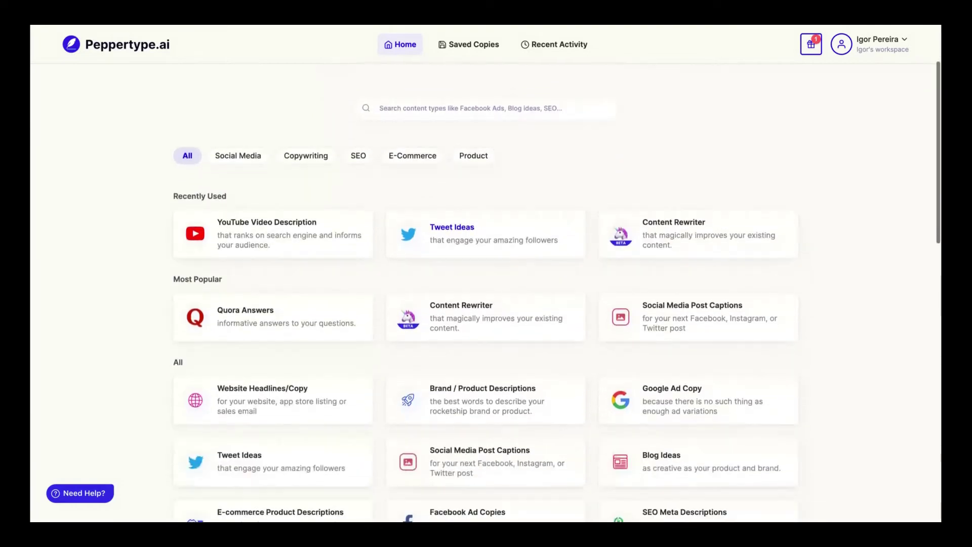
scroll(486, 304, down, 1)
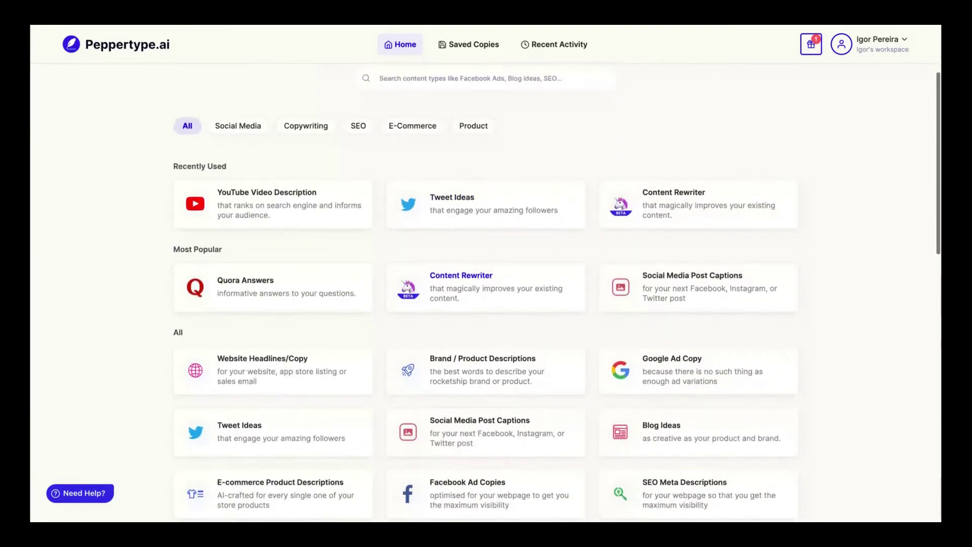
scroll(547, 314, down, 7)
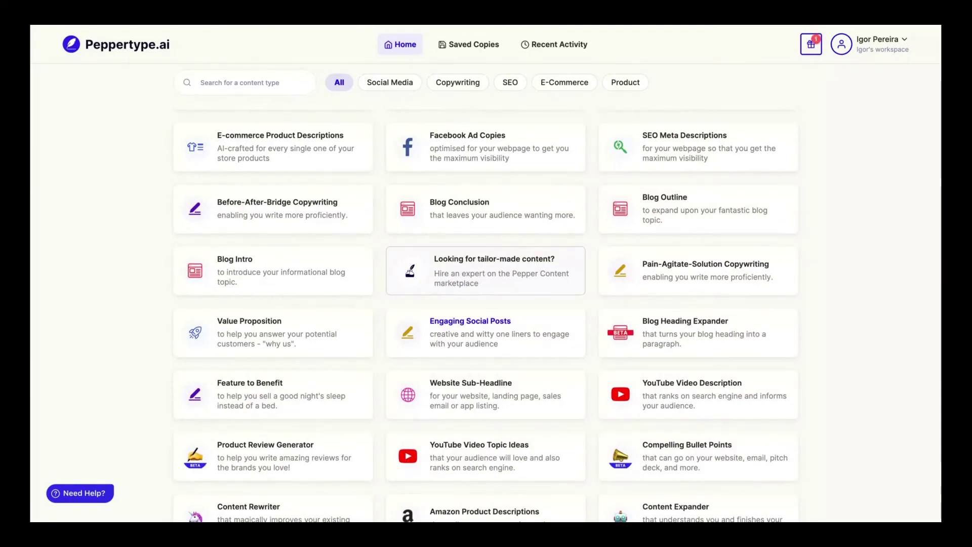
scroll(673, 245, down, 3)
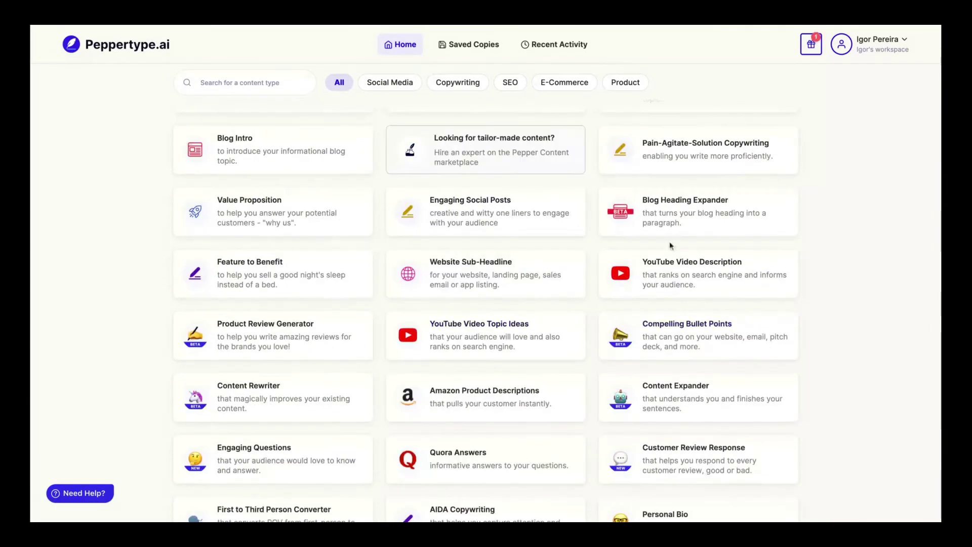
- Open YouTube Video Description and enter Bramework with its 127-character AI writing assistant description
click(673, 284)
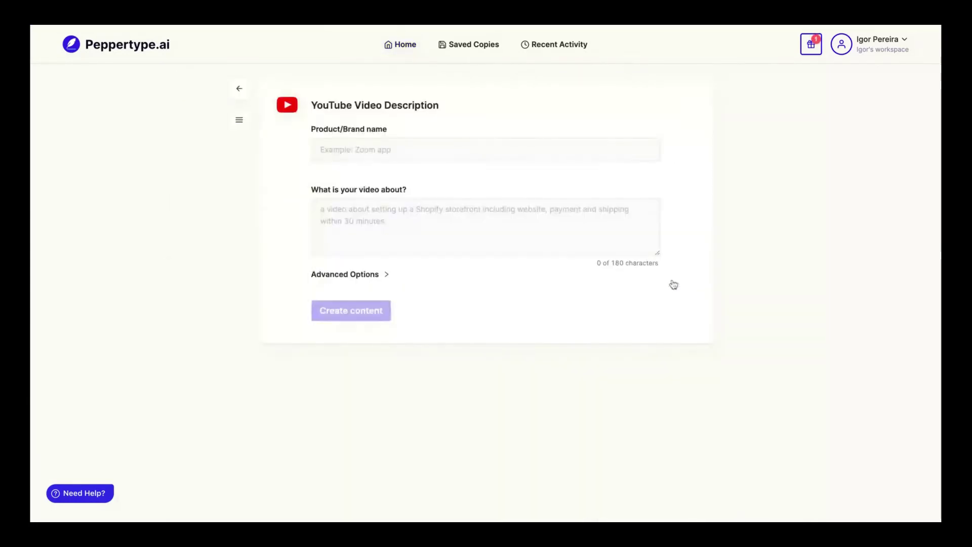
click(343, 147)
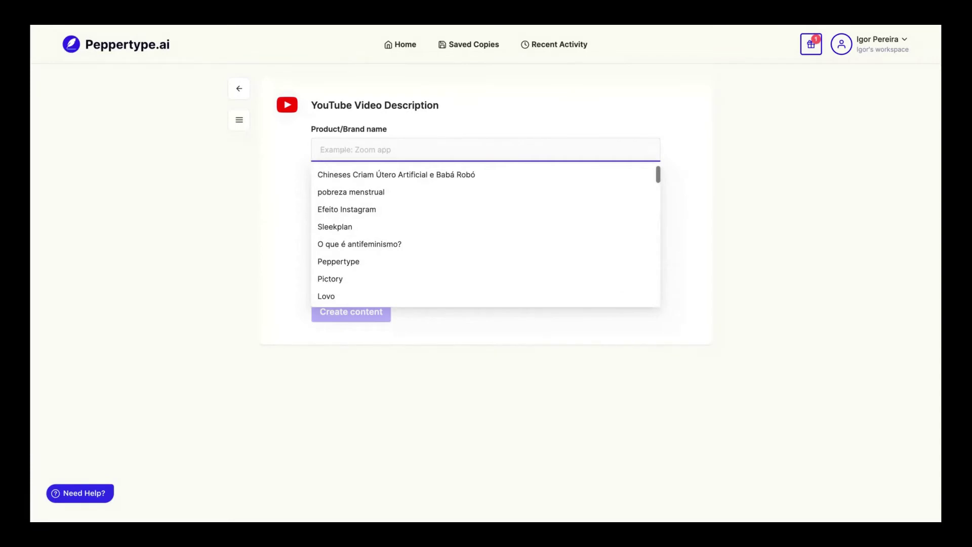
click(247, 178)
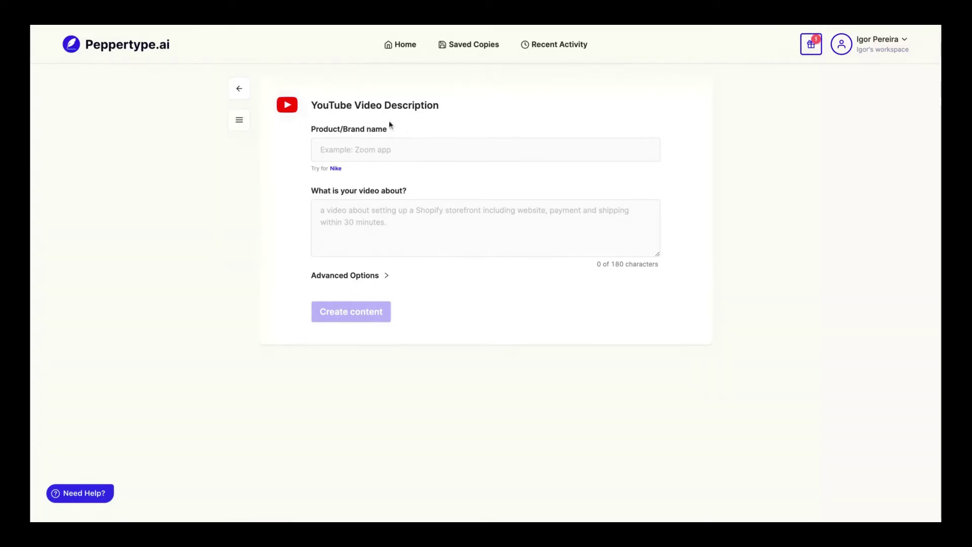
click(373, 148)
click(162, 165)
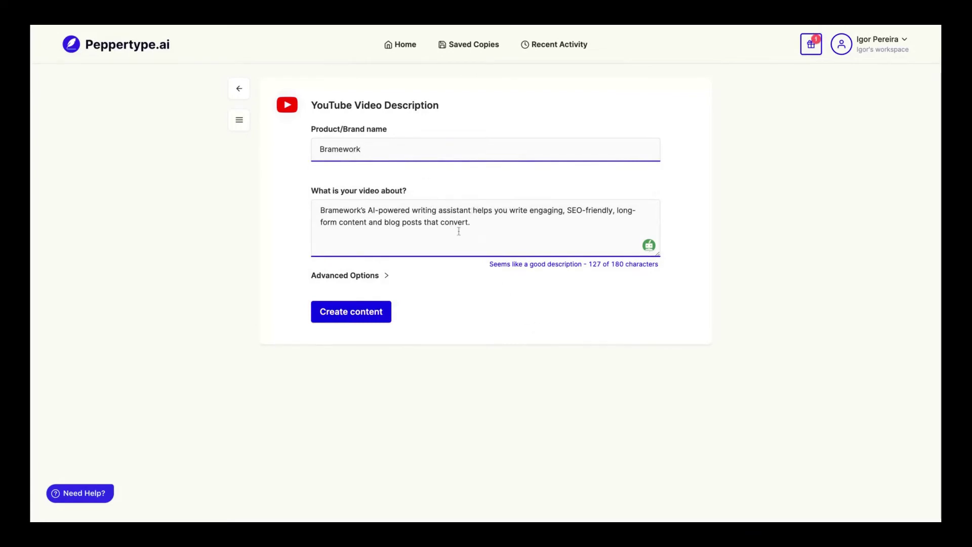
triple_click(460, 226)
key(ctrl+c)
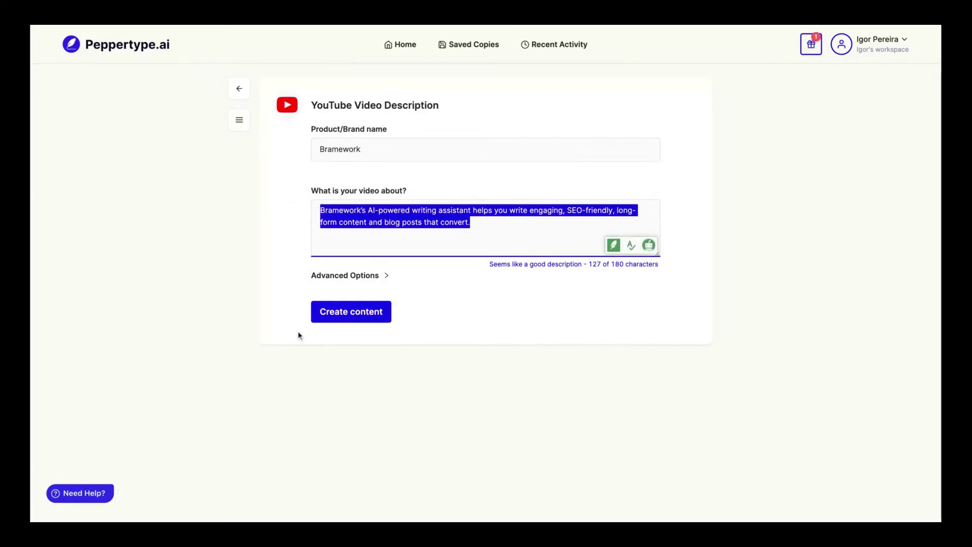
- Generate two YouTube descriptions for Bramework, of 439 and 709 characters
click(317, 313)
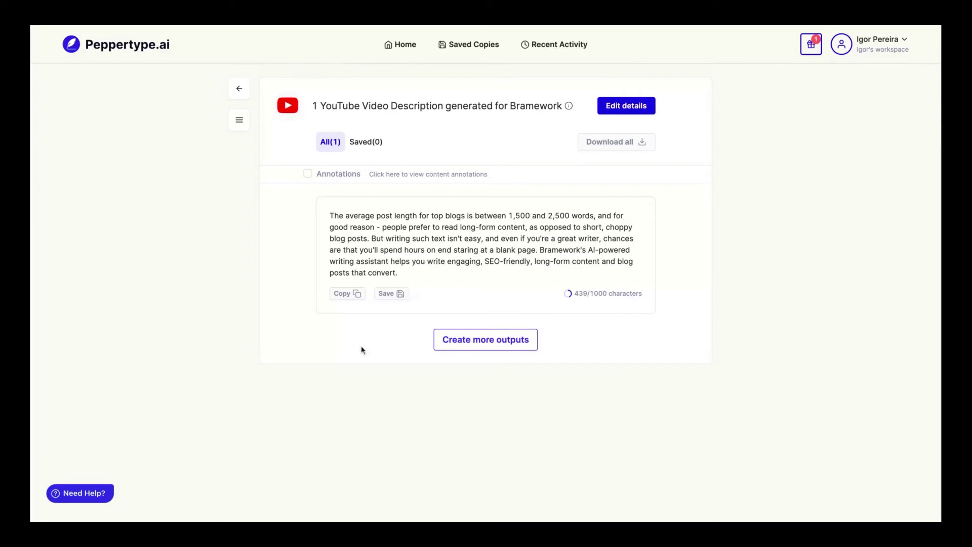
click(450, 348)
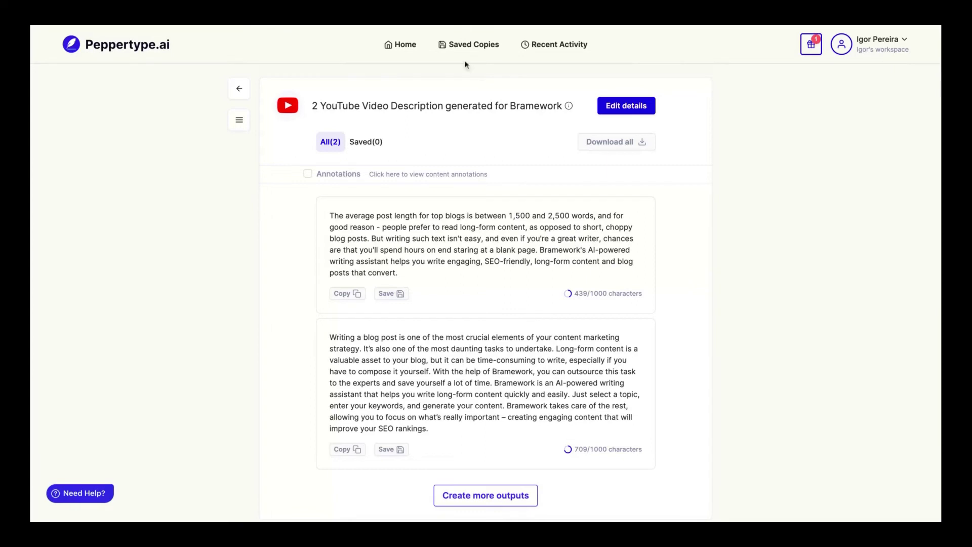
- Return to the Home content types and open the Tweet Ideas template
click(357, 34)
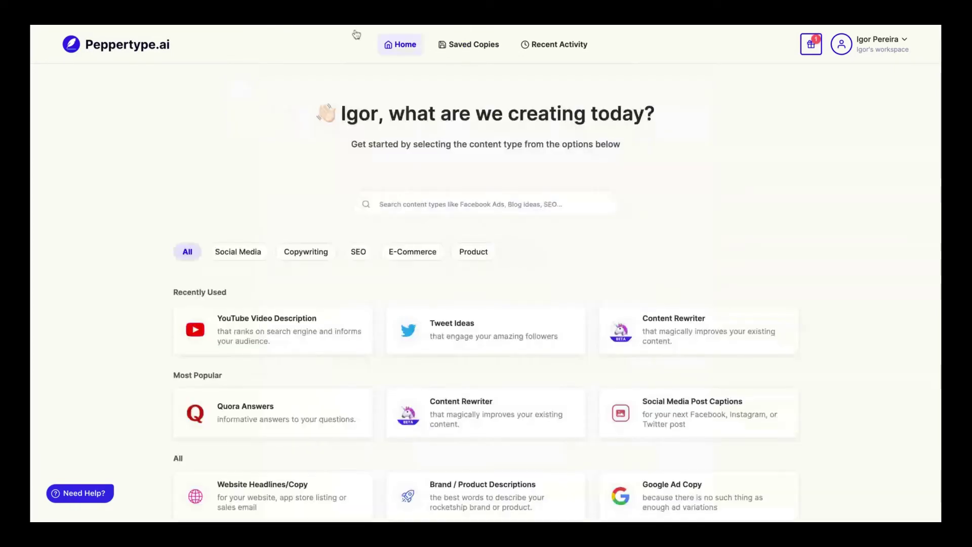
scroll(341, 256, down, 5)
scroll(341, 256, up, 3)
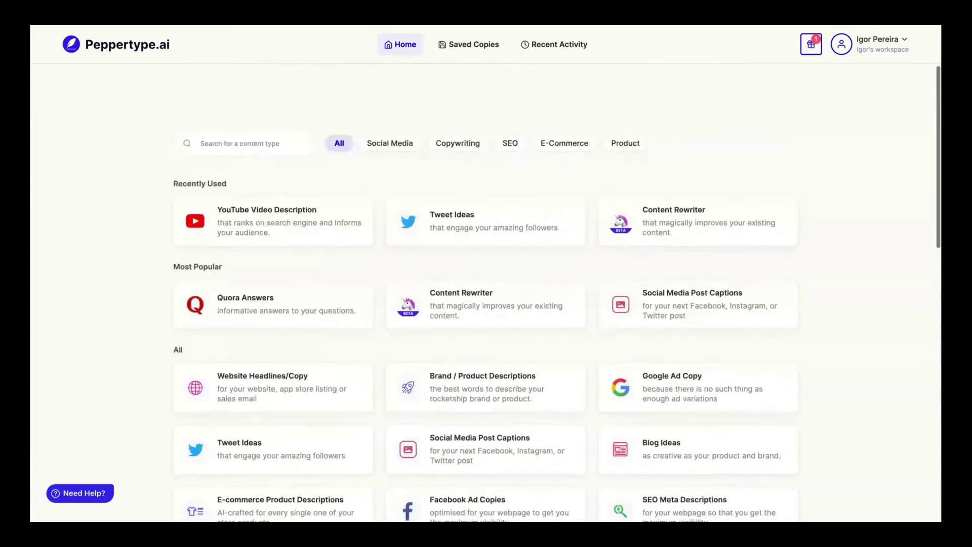
click(434, 215)
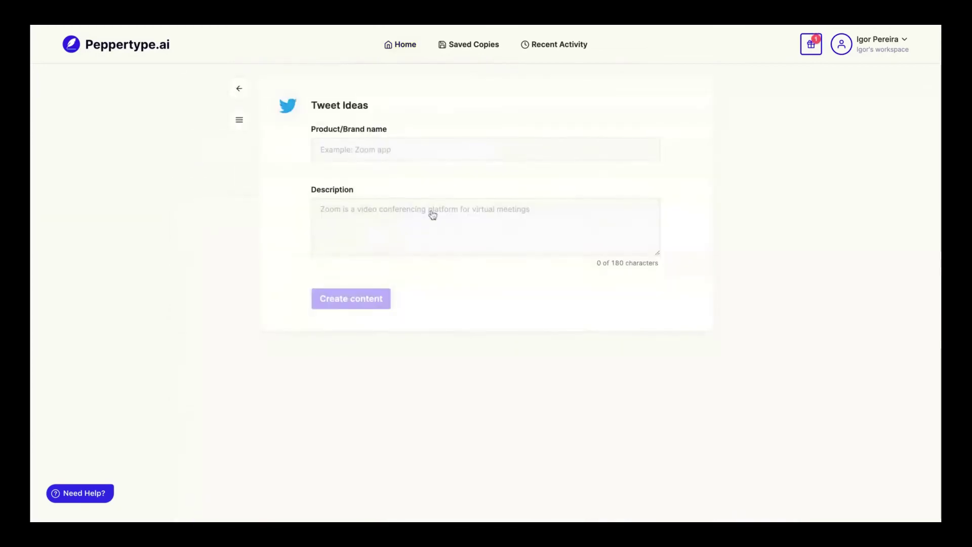
- Generate tweet ideas from Bramework's pasted description and review the twelve results
click(330, 207)
key(ctrl+v)
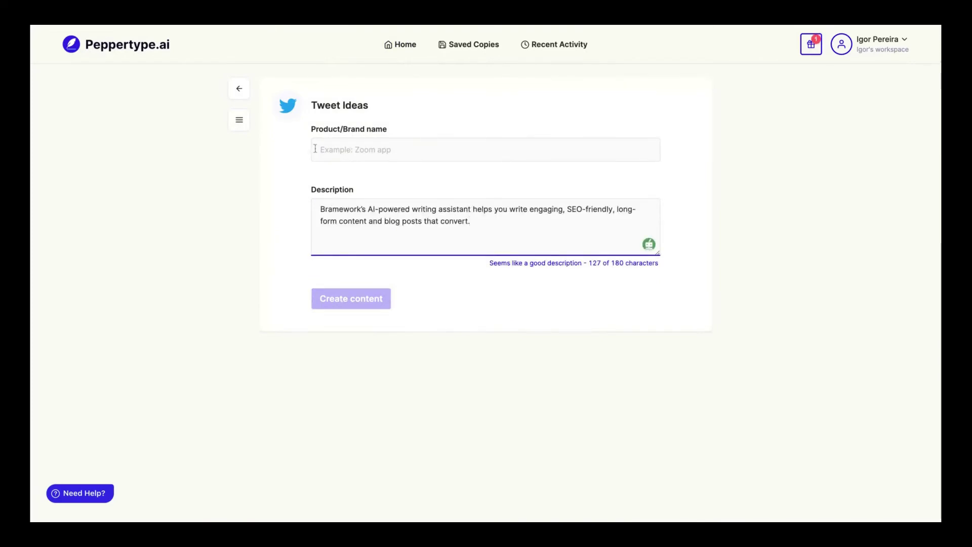
click(315, 149)
click(338, 261)
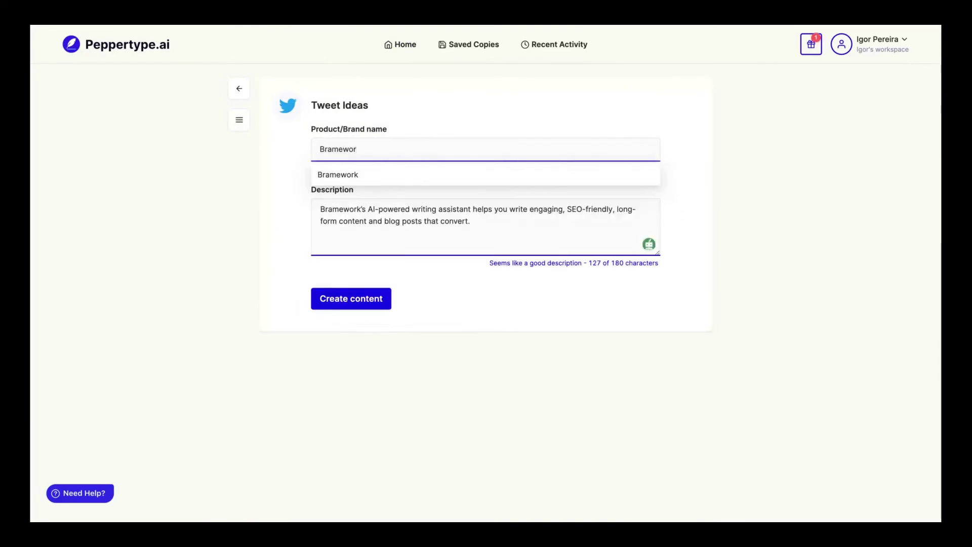
click(315, 304)
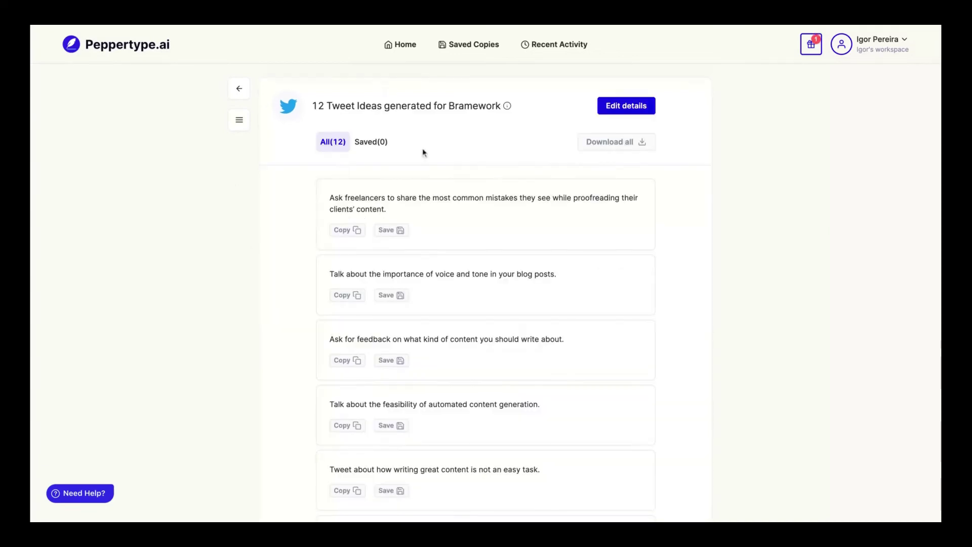
scroll(361, 314, down, 1)
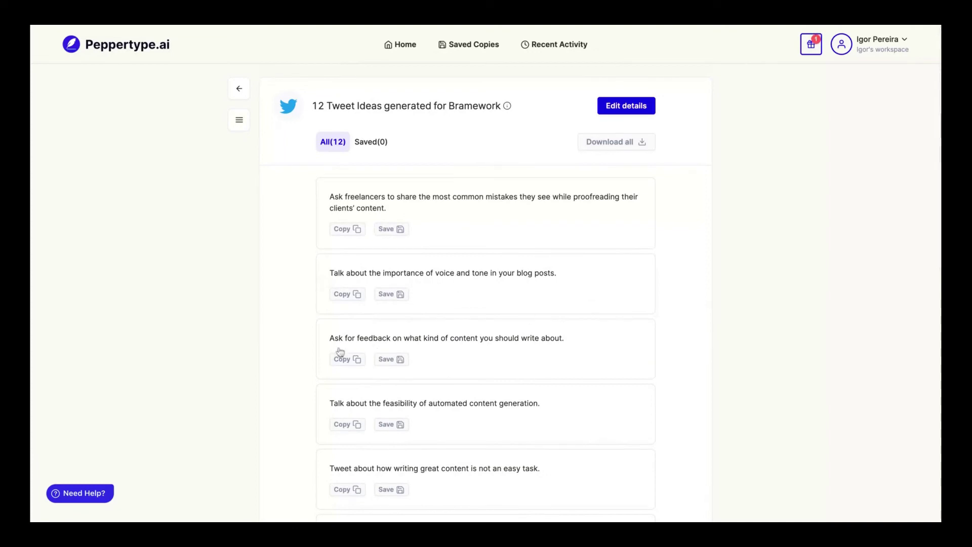
scroll(337, 352, down, 1)
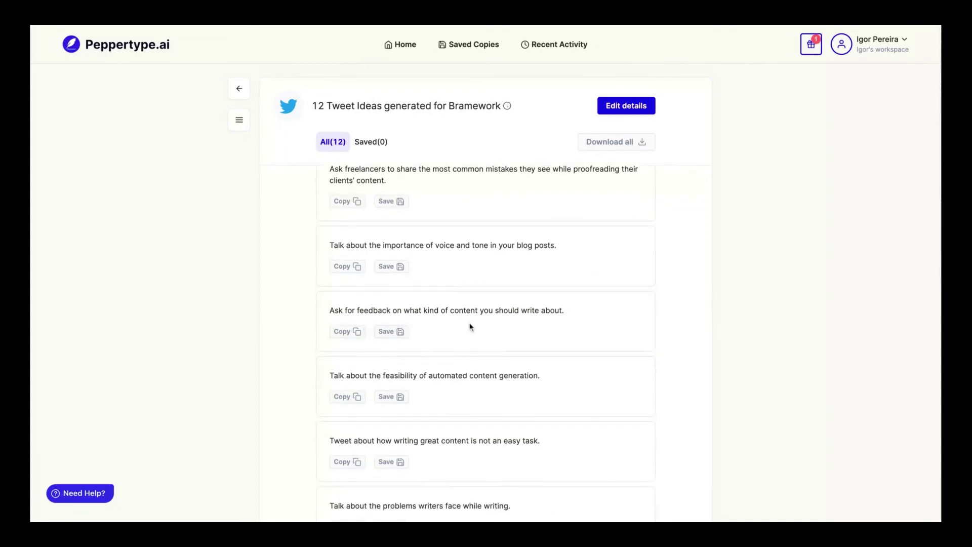
scroll(382, 400, down, 1)
scroll(383, 400, down, 1)
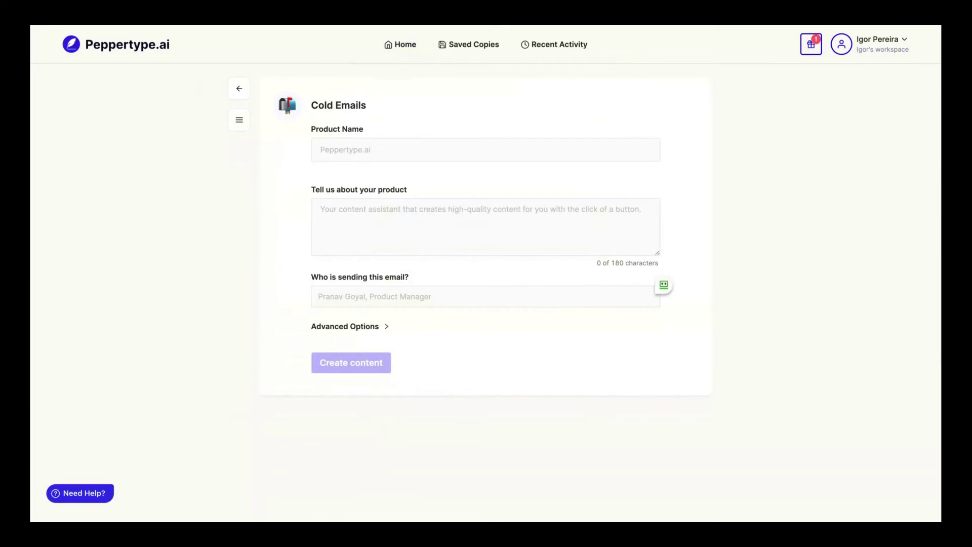
- Fill the Cold Emails form with Bramework's pasted description and product name
click(384, 224)
key(ctrl+v)
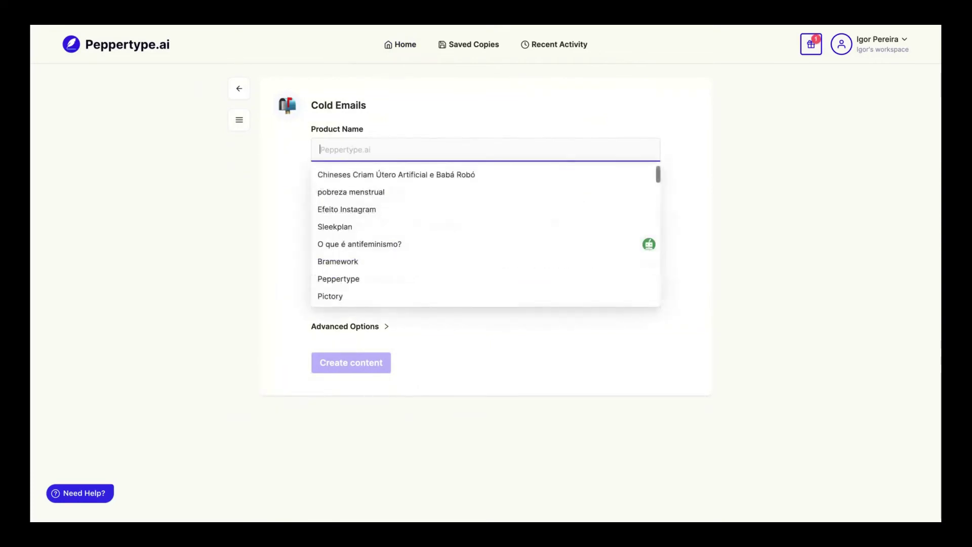
click(390, 111)
click(368, 140)
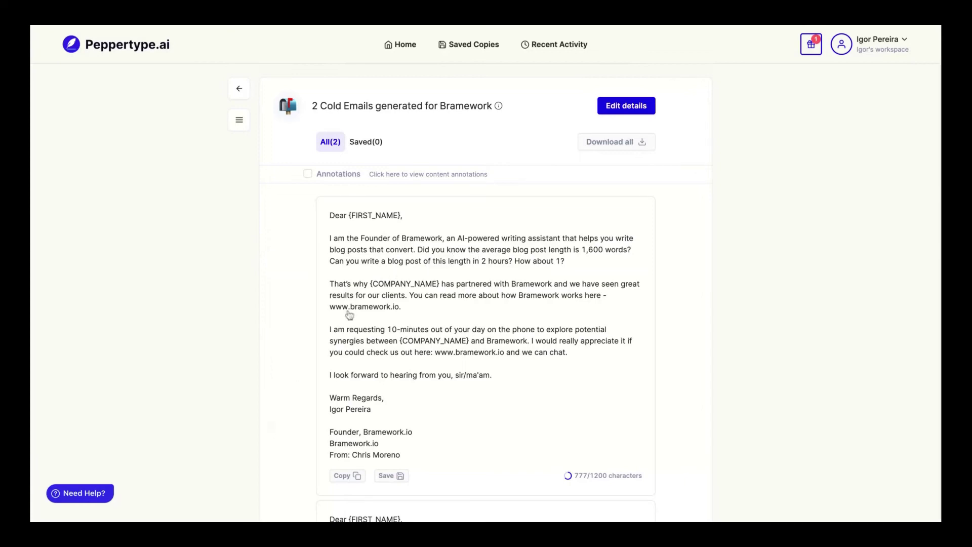
- Generate more cold emails, reaching four Bramework emails of 777 to 996 characters
scroll(307, 428, down, 5)
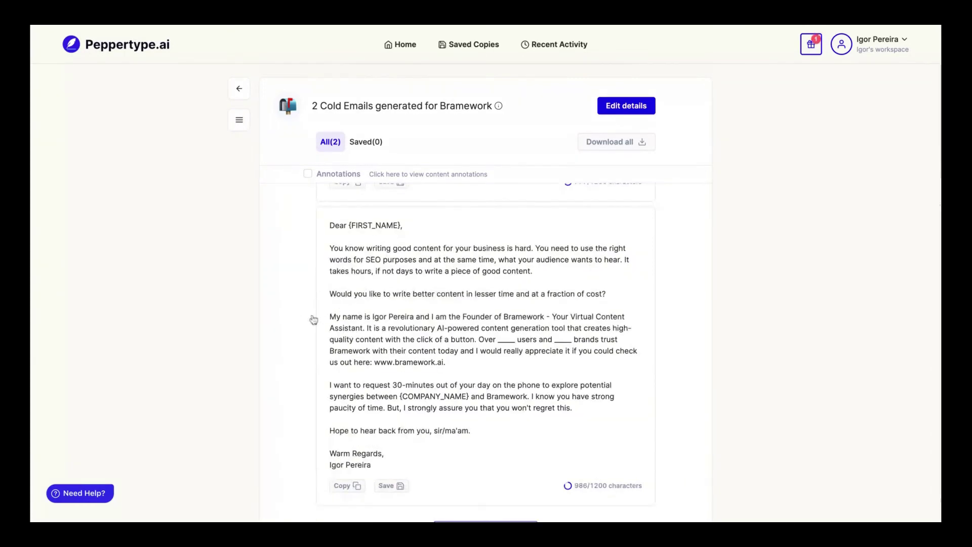
scroll(336, 316, down, 1)
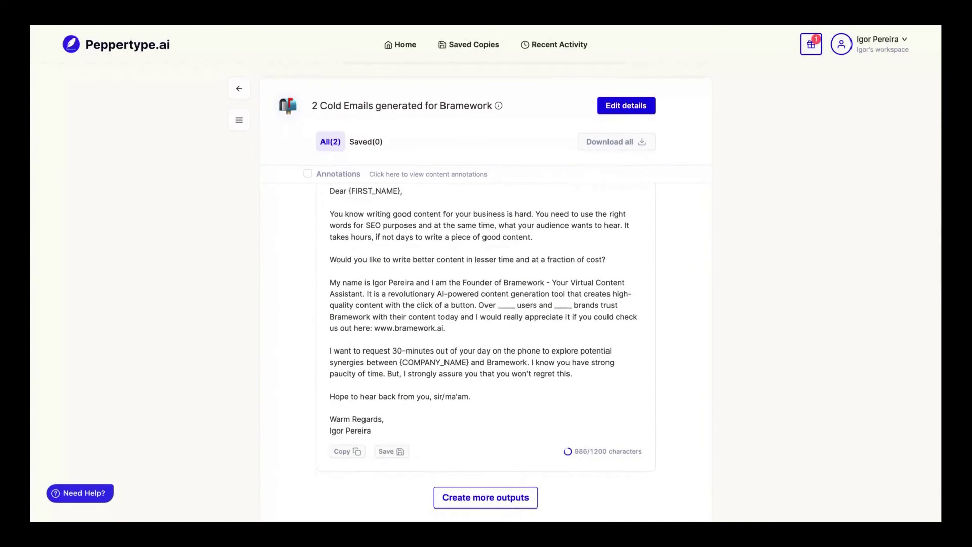
click(447, 501)
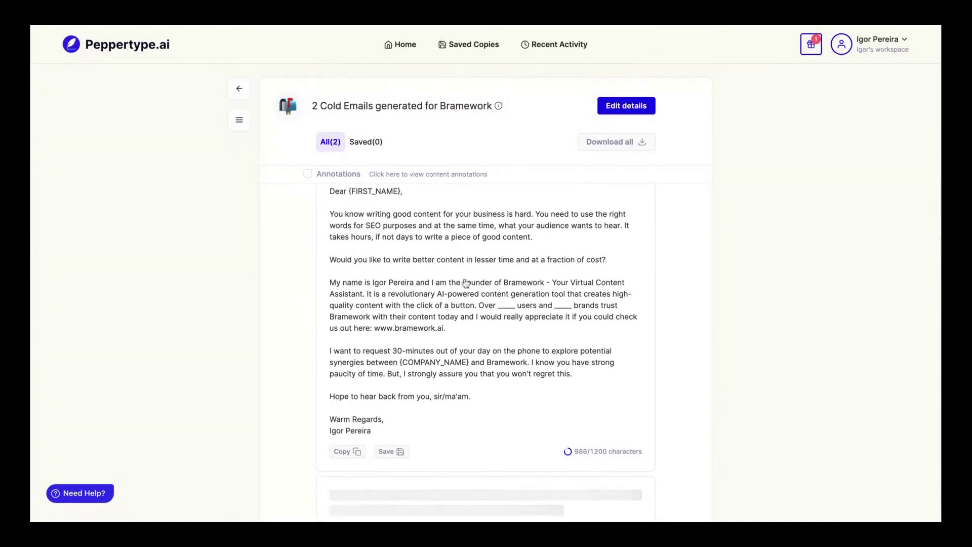
scroll(469, 266, up, 2)
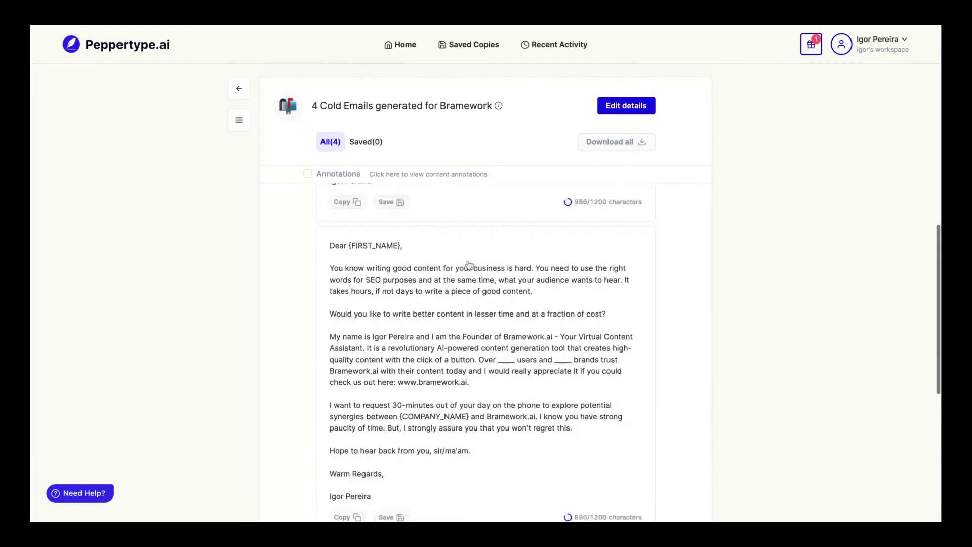
scroll(469, 266, down, 10)
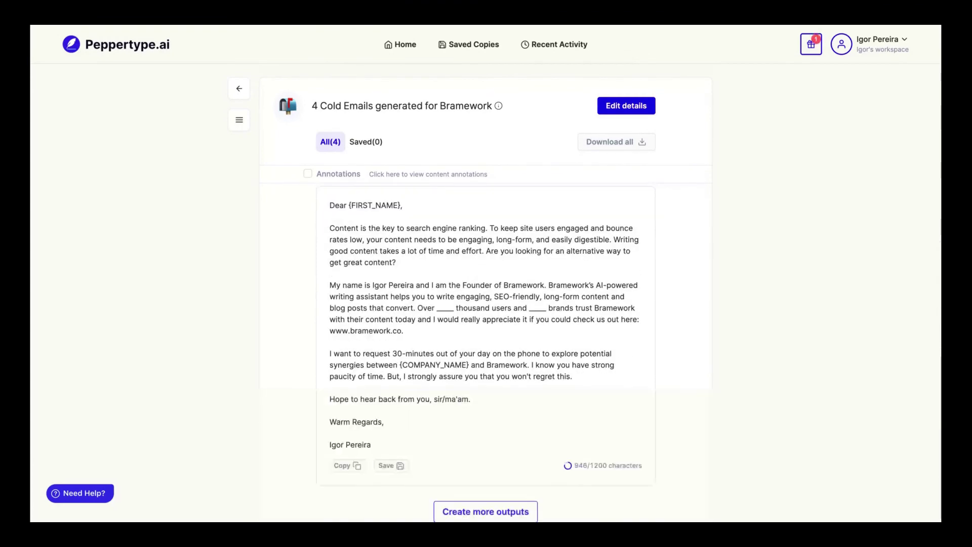
scroll(481, 349, up, 6)
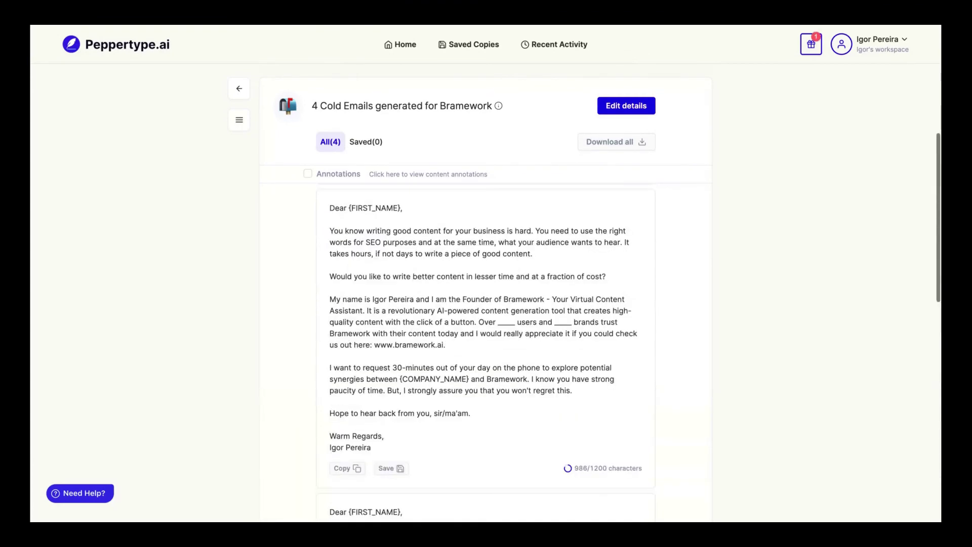
scroll(469, 304, up, 1)
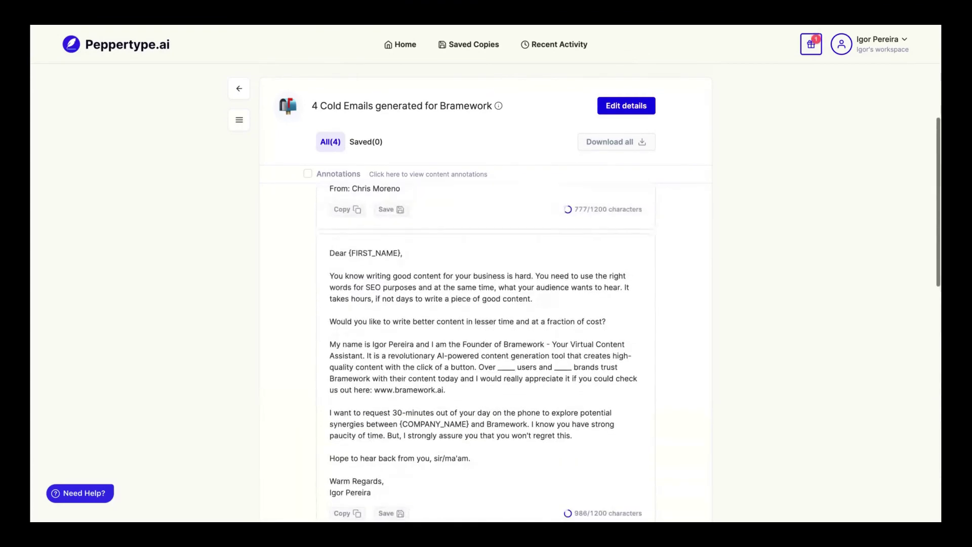
- Return Home, open the Blog Intro template and paste the Bramework blog topic
click(373, 32)
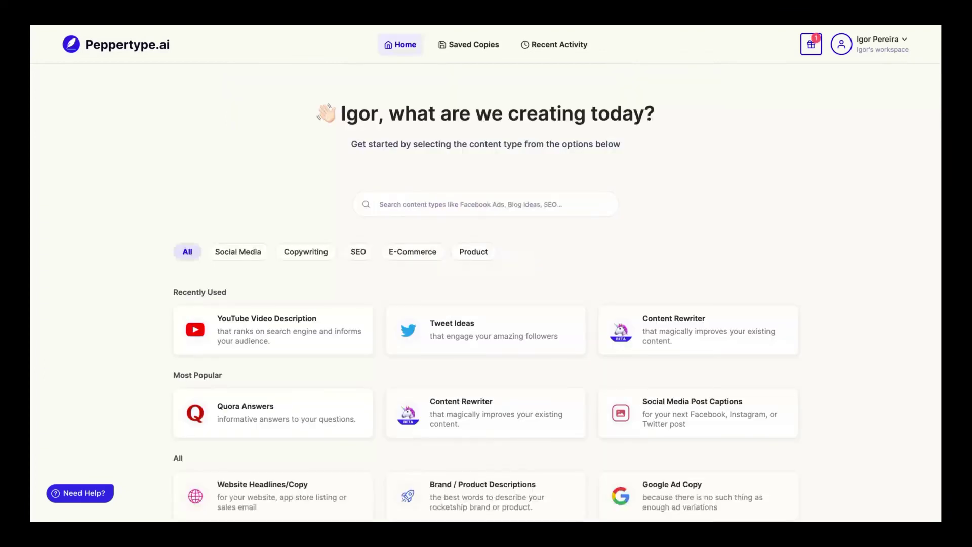
scroll(651, 271, down, 8)
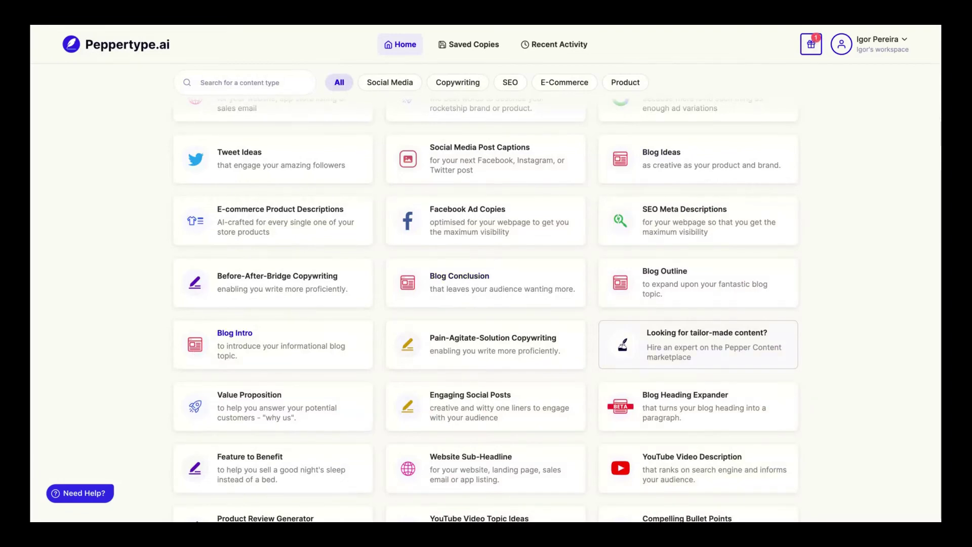
click(234, 332)
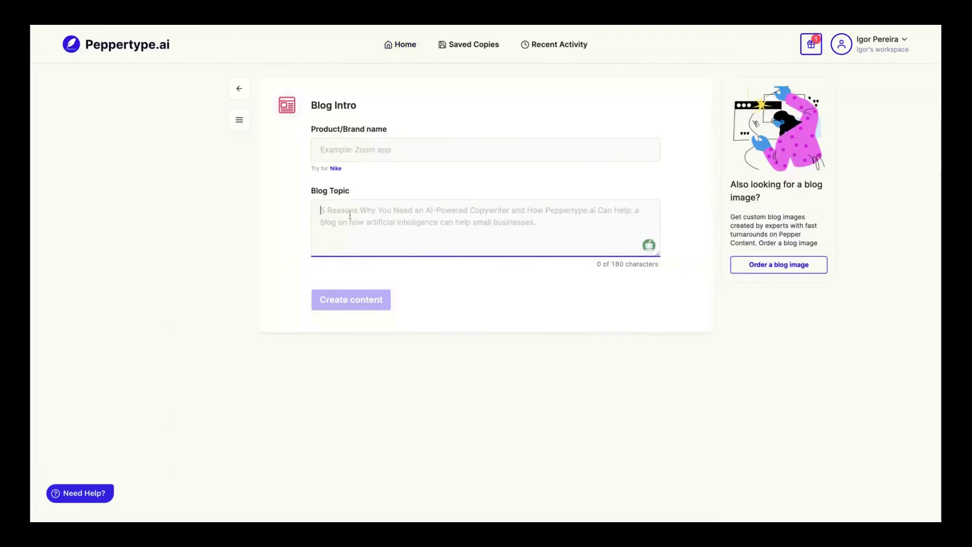
text(Bramework's AI-powered writing assistant helps you write engaging, SEO-friendly, long-form content and blog posts that convert.)
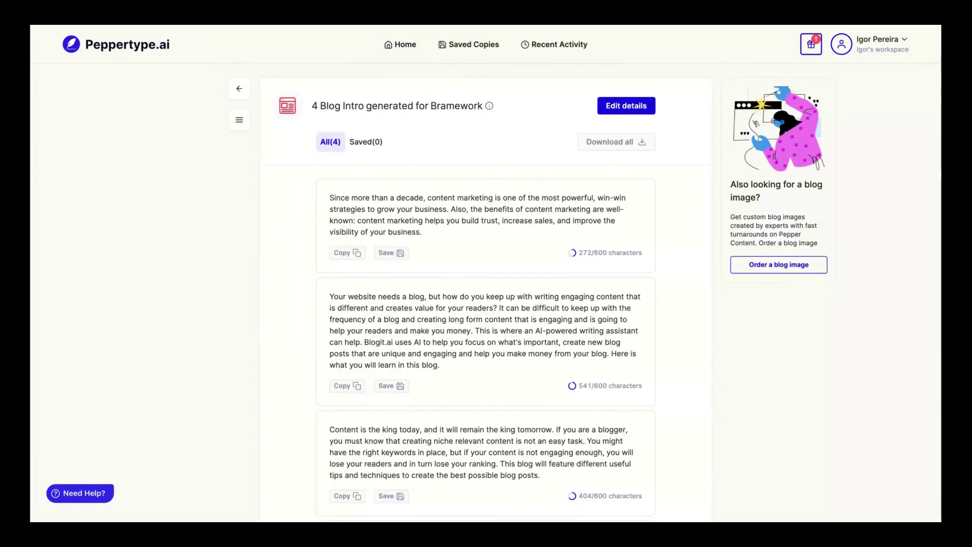
- Generate more blog intros, reaching seven for Bramework, then go back Home
scroll(331, 319, down, 2)
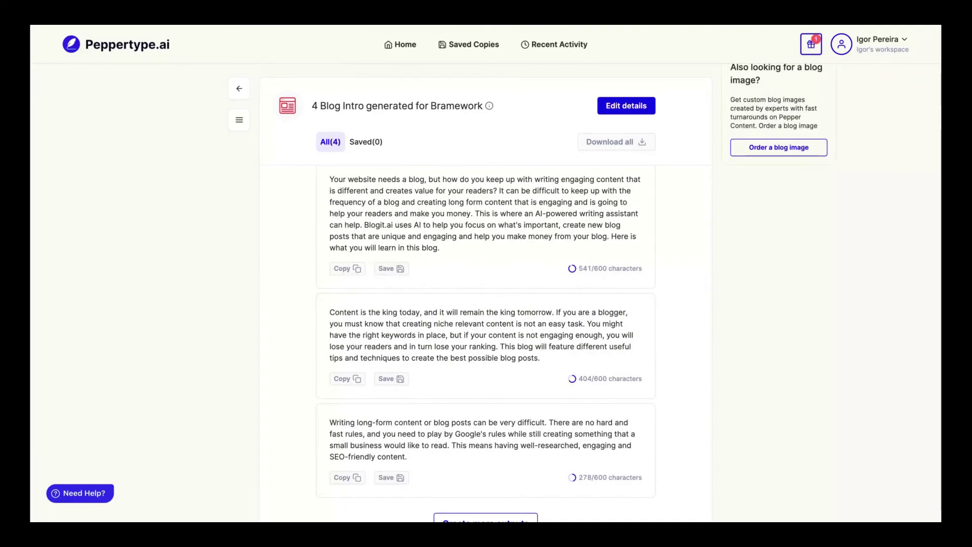
scroll(485, 329, down, 1)
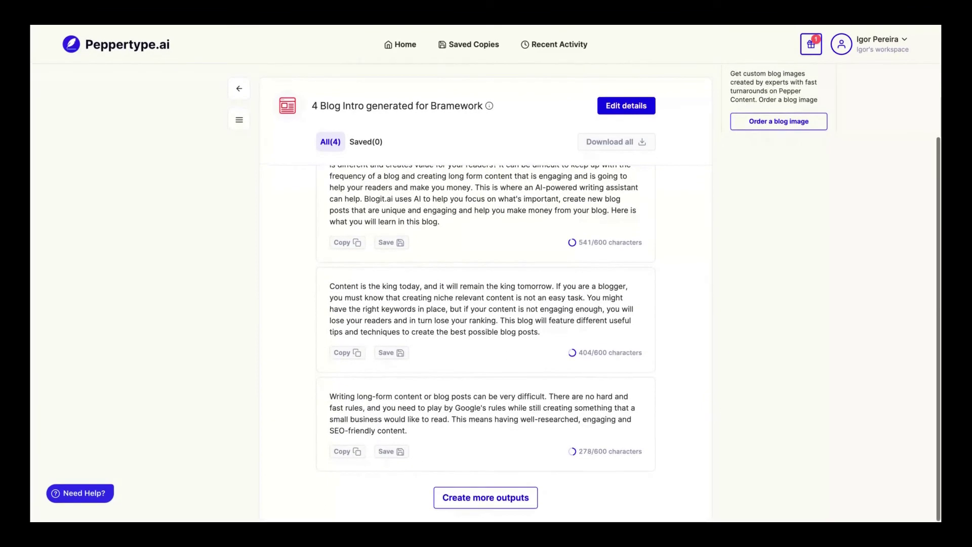
click(437, 506)
scroll(400, 238, down, 5)
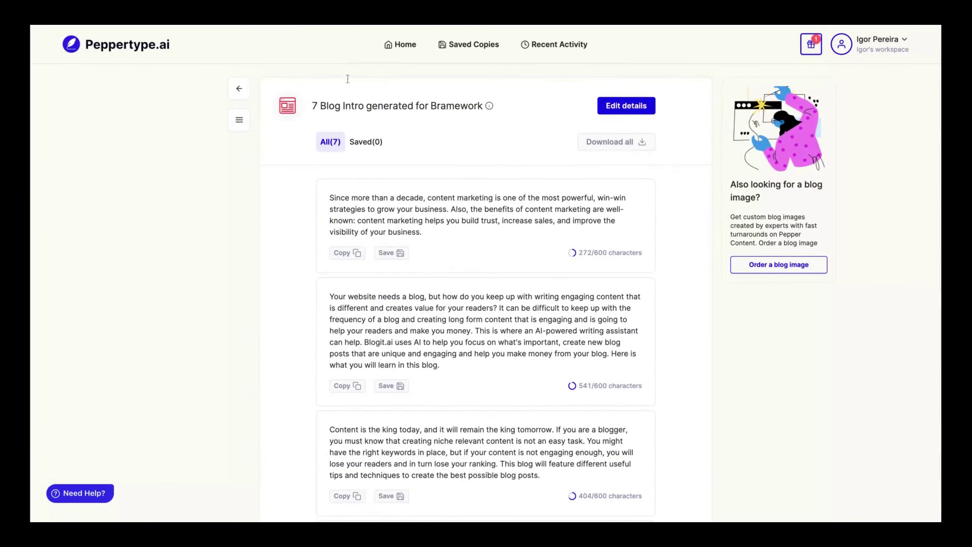
key(alt+Left)
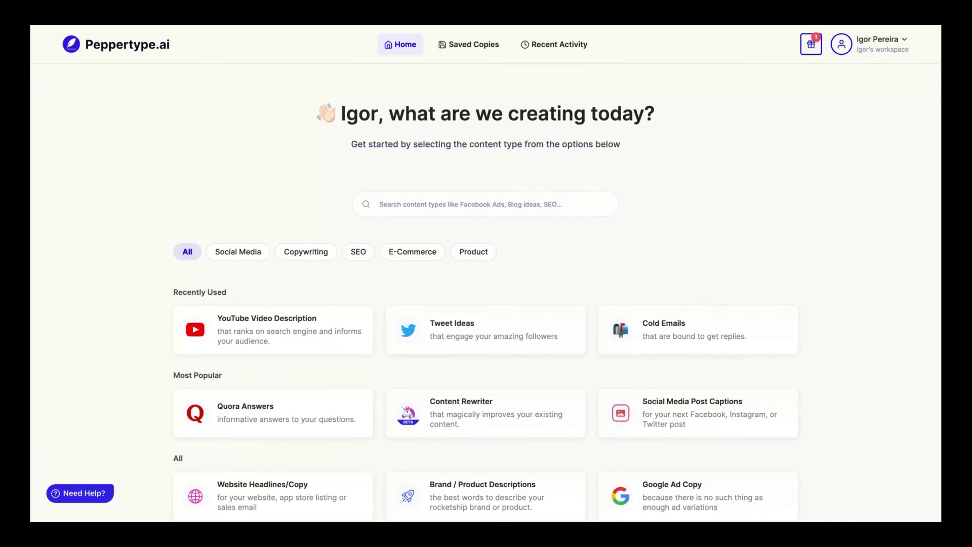
scroll(881, 287, down, 5)
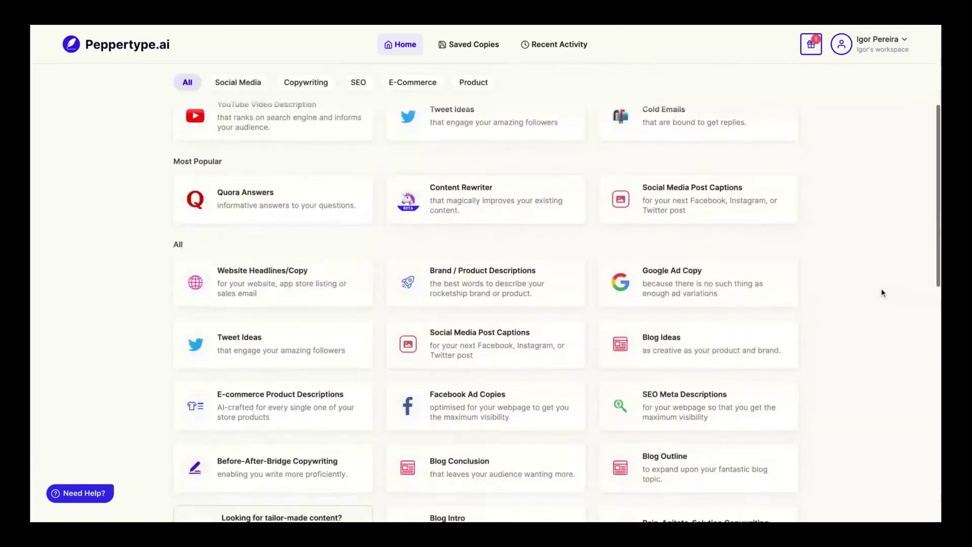
scroll(881, 288, up, 5)
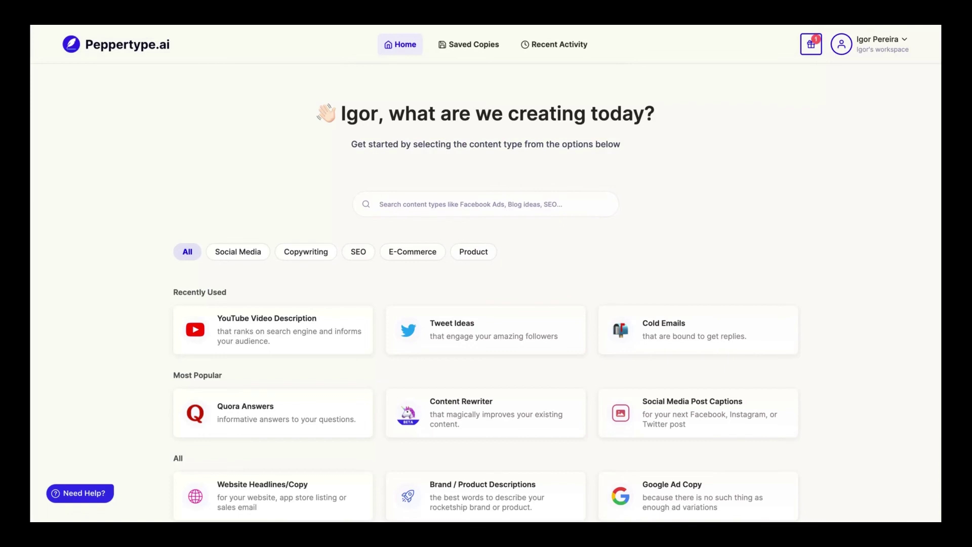
scroll(486, 273, down, 10)
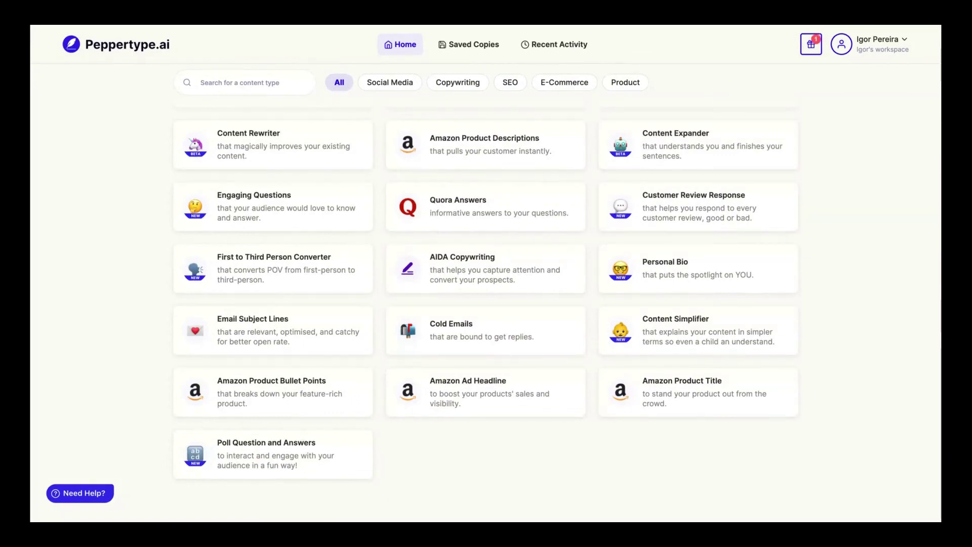
scroll(487, 274, up, 15)
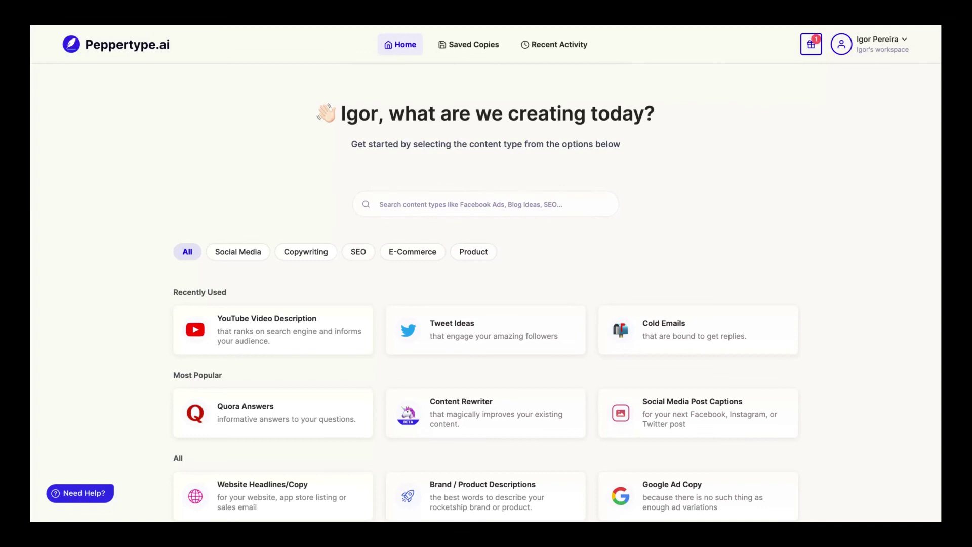
scroll(273, 337, down, 8)
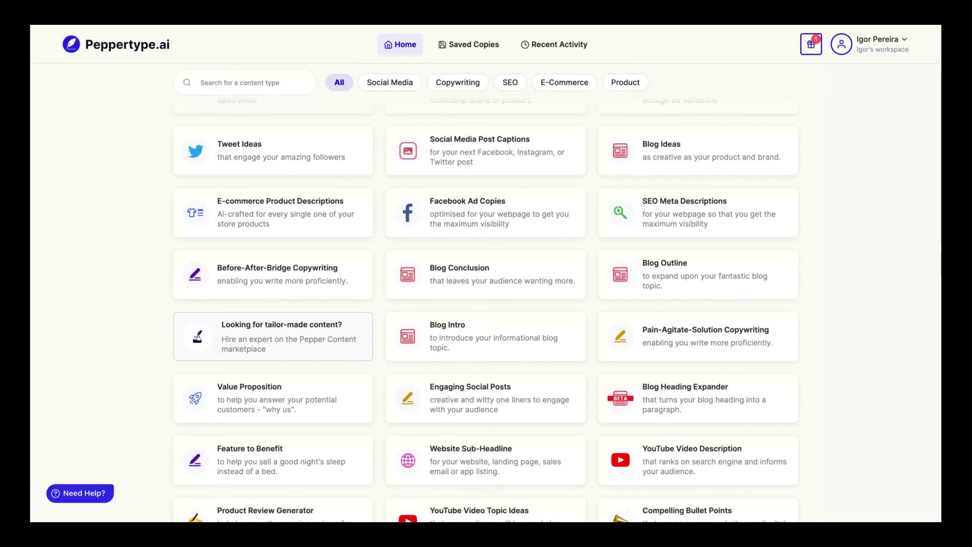
scroll(486, 294, up, 10)
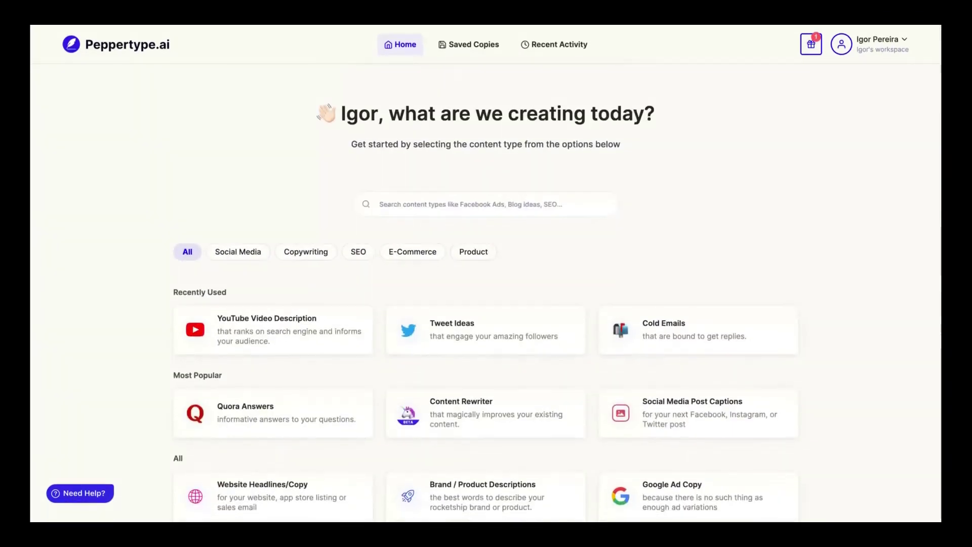